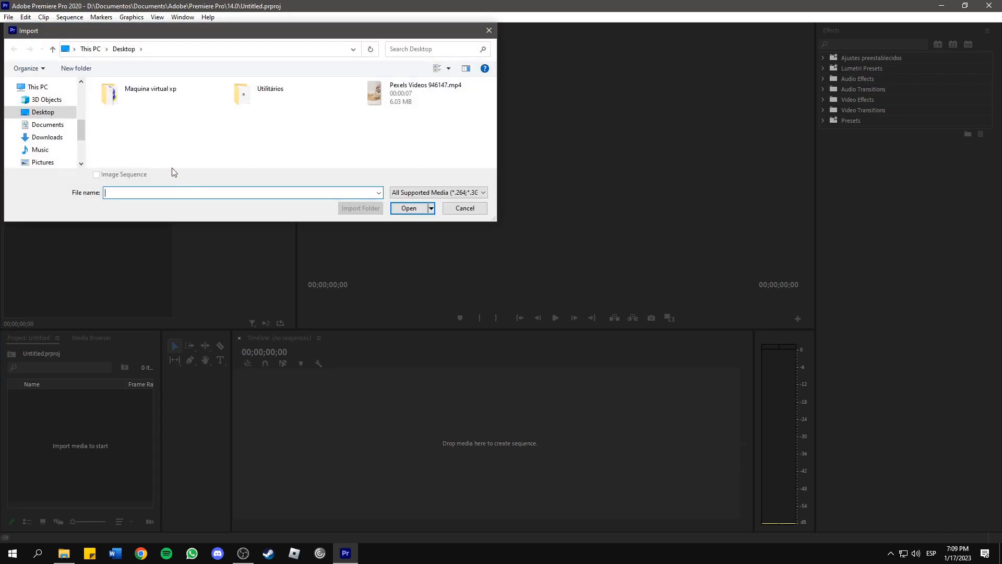
# Import Pexels Videos 946147.mp4 from the Desktop and create a new timeline sequence from it.
pyautogui.click(409, 92)
pyautogui.click(410, 208)
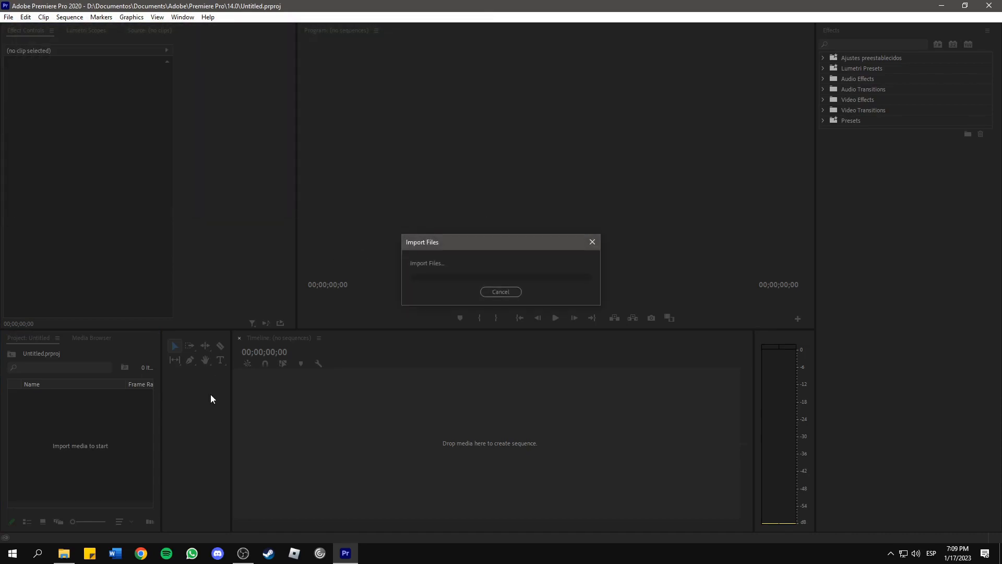
pyautogui.moveTo(71, 404); pyautogui.dragTo(287, 412)
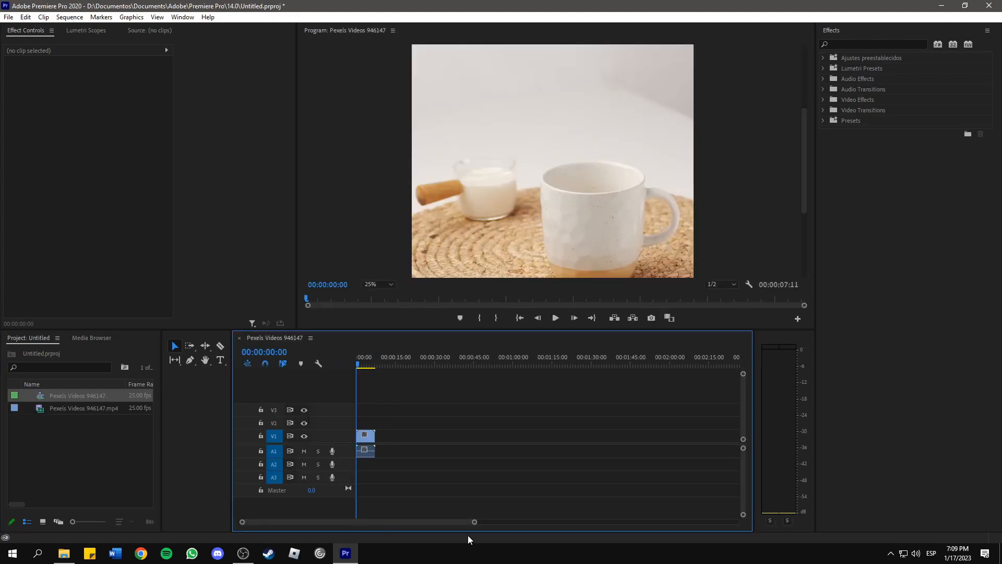
pyautogui.moveTo(474, 522); pyautogui.dragTo(324, 522)
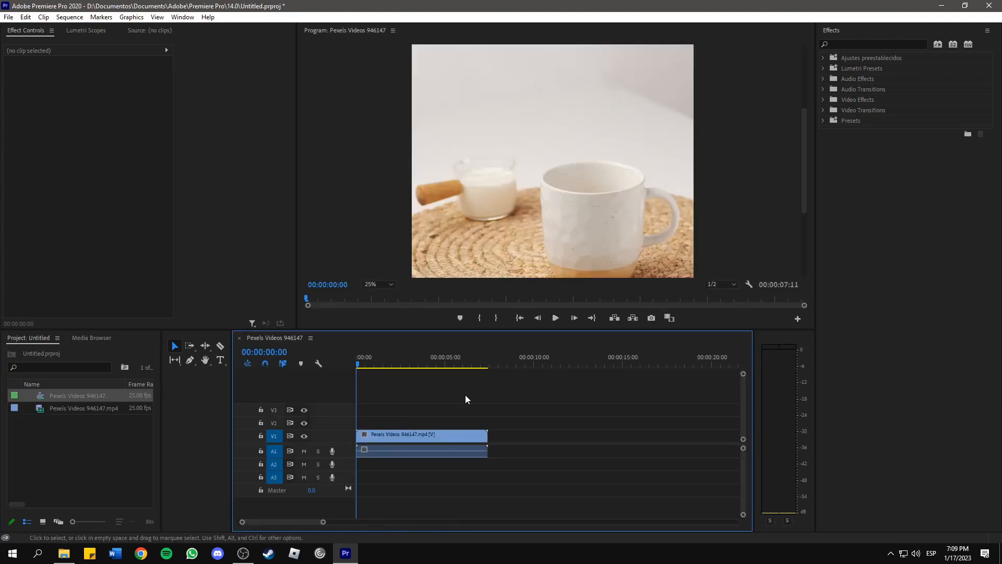
# Set the program preview zoom to Fit and play the first seconds of the coffee clip.
pyautogui.click(386, 283)
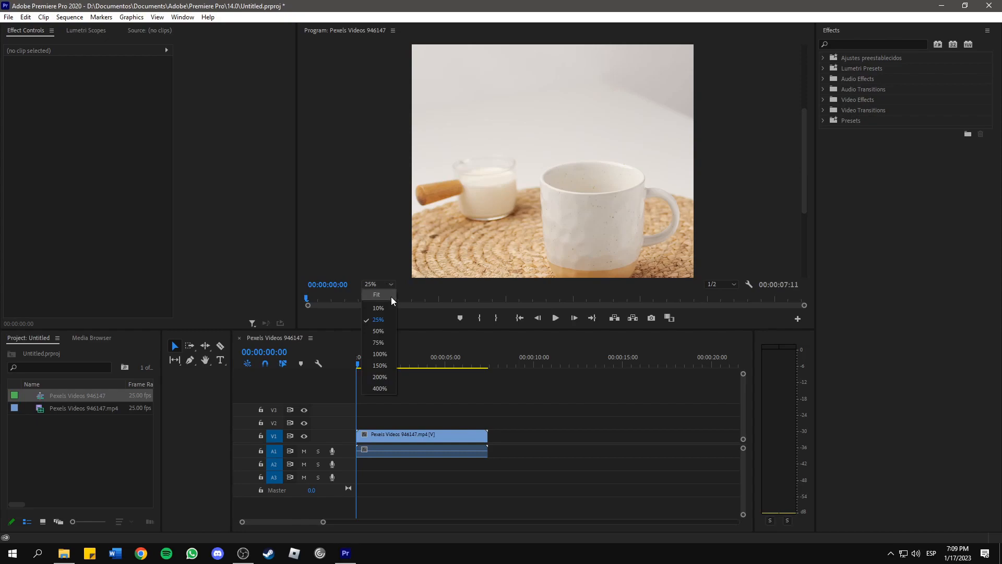
pyautogui.click(389, 296)
pyautogui.click(560, 316)
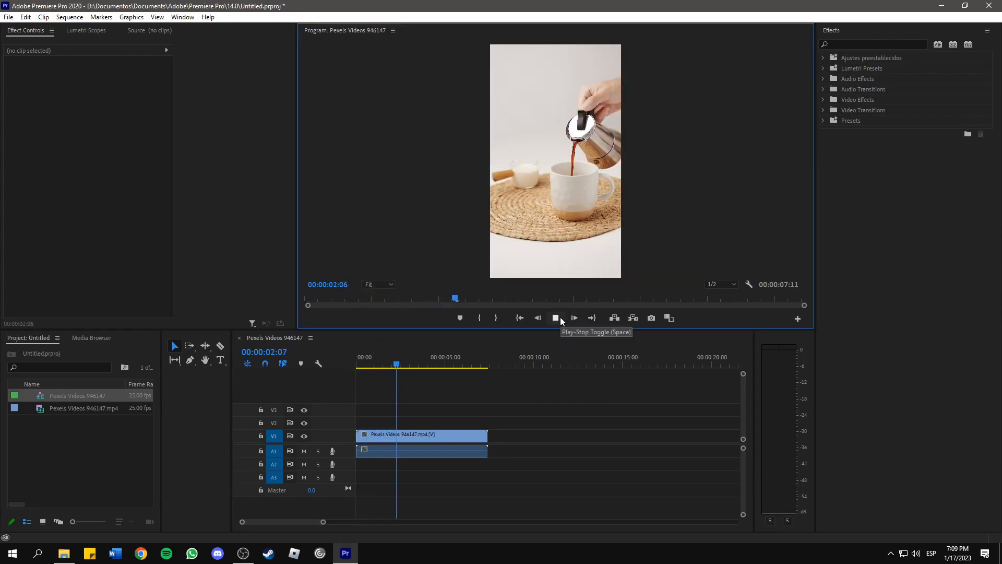
pyautogui.click(560, 318)
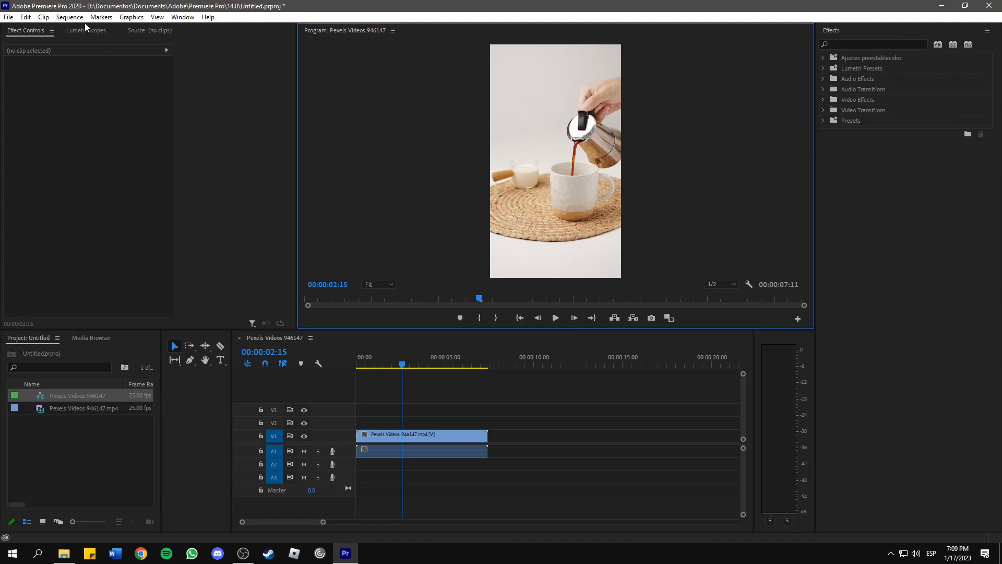
# Search the effects for "glitch" and apply VR Digital Glitch to the video clip on V1.
pyautogui.click(183, 17)
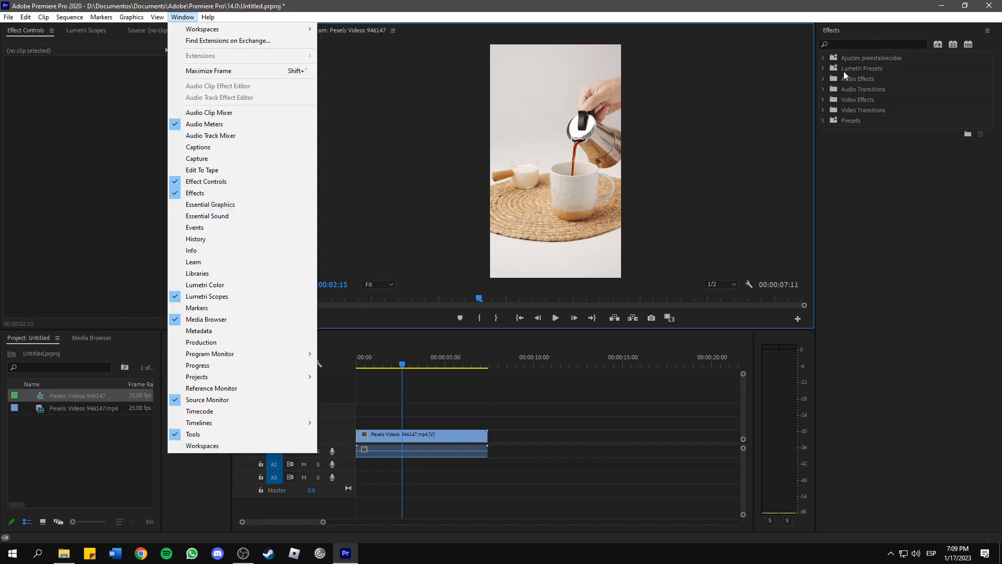
pyautogui.click(863, 44)
pyautogui.write('glitch')
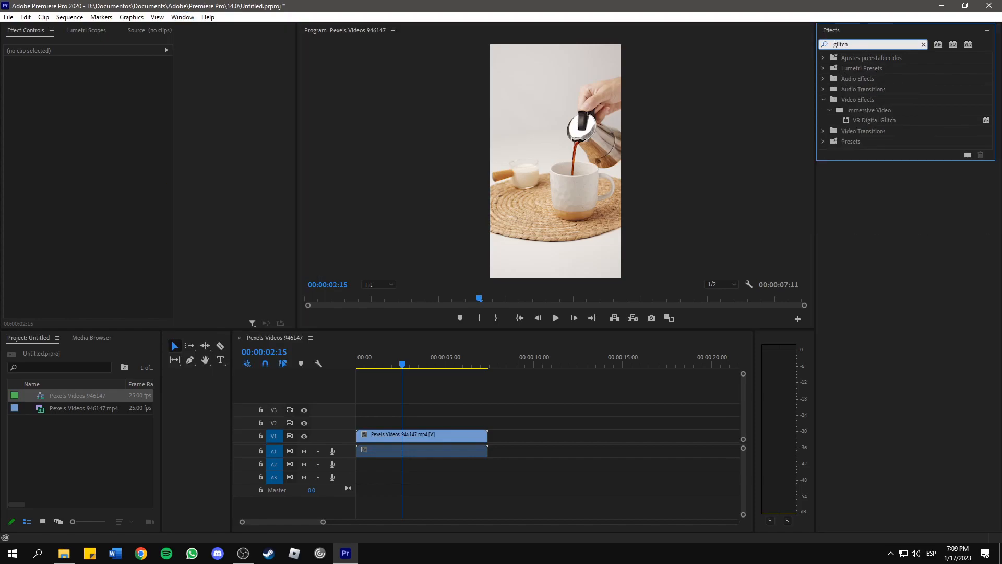
pyautogui.moveTo(875, 121); pyautogui.dragTo(408, 435)
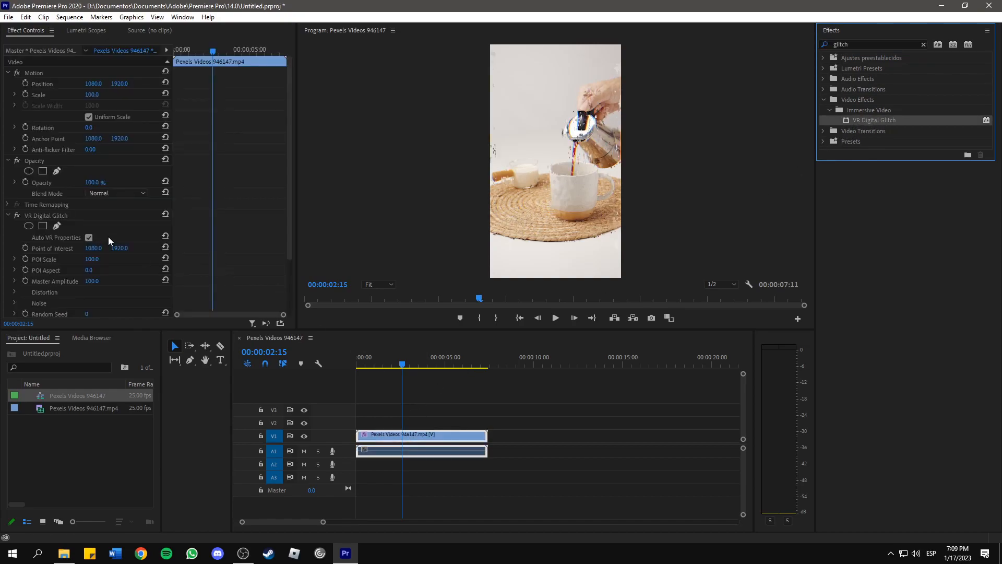
# Review the VR Digital Glitch parameters, then play the clip from its start and scrub through it to preview the effect.
pyautogui.scroll(-1, 184, 105)
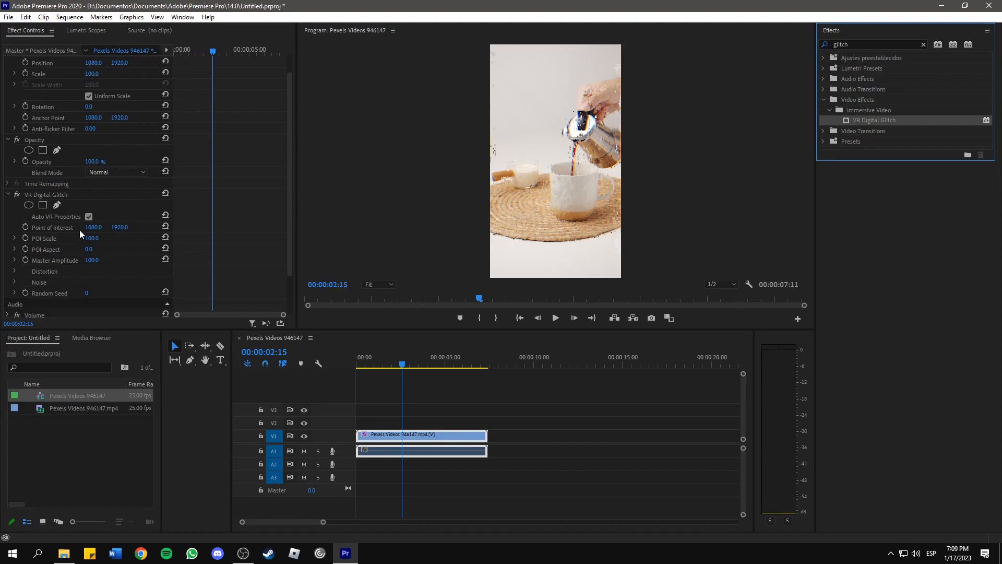
pyautogui.scroll(-1, 39, 218)
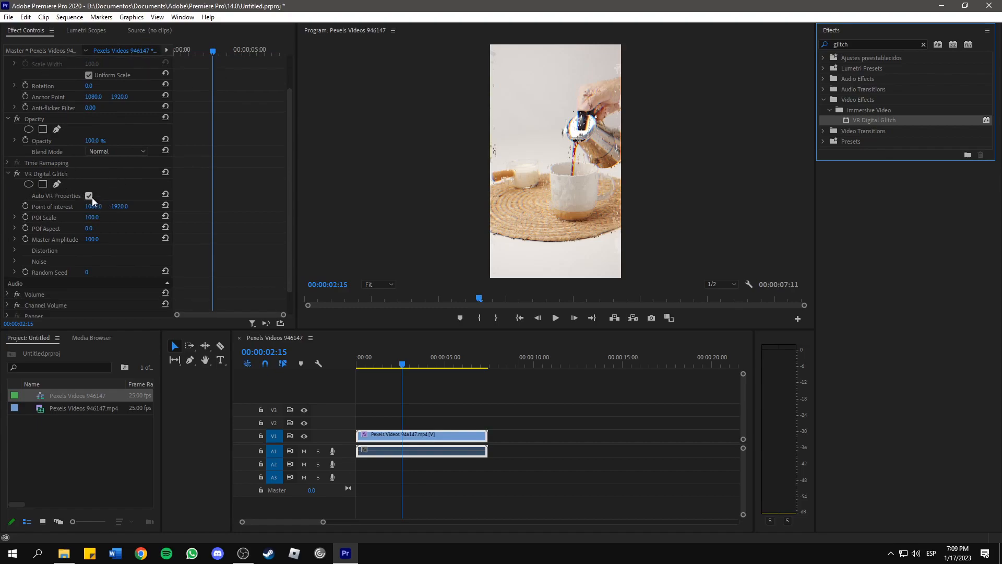
pyautogui.scroll(-1, 59, 167)
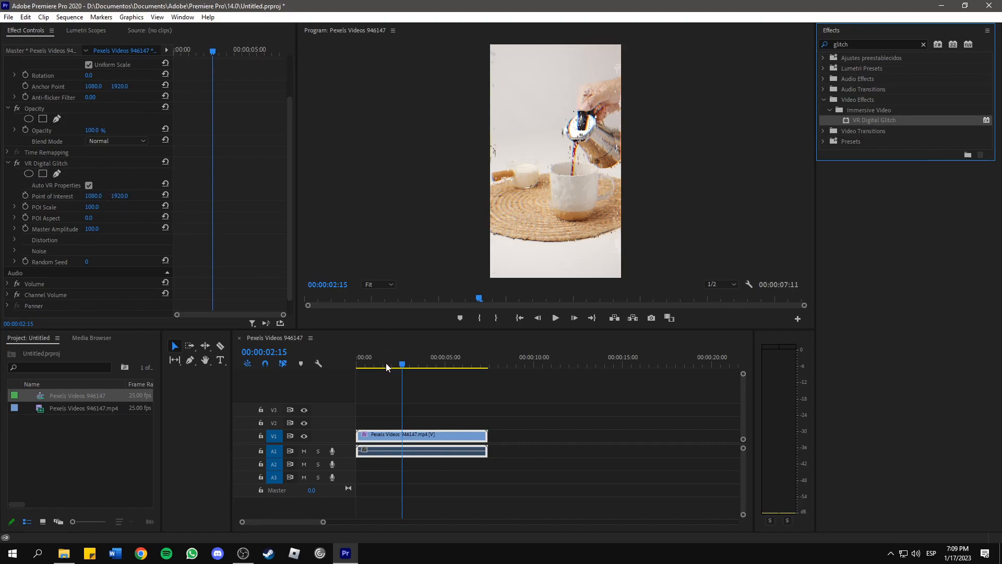
pyautogui.moveTo(400, 365); pyautogui.dragTo(356, 366)
pyautogui.click(556, 317)
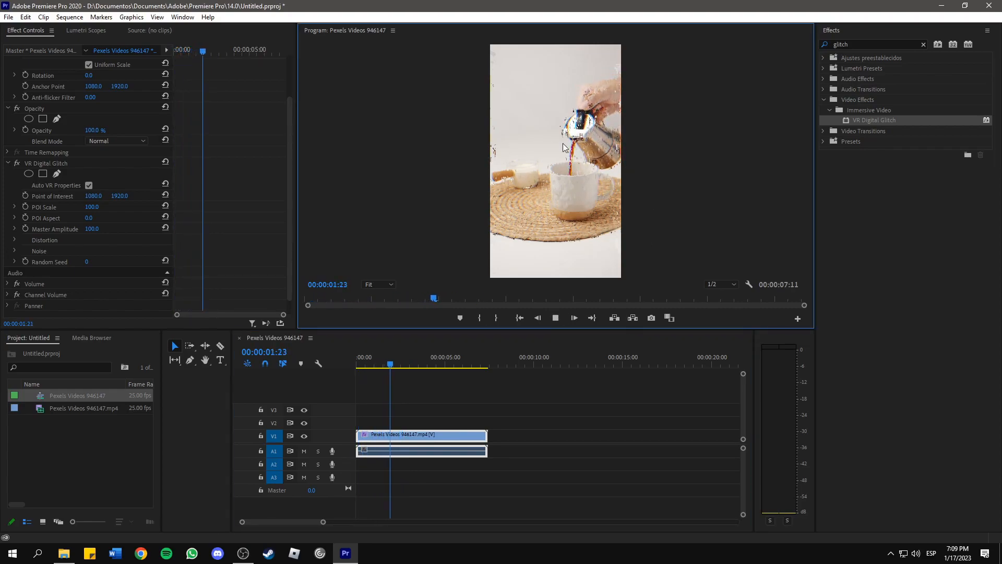
pyautogui.click(554, 318)
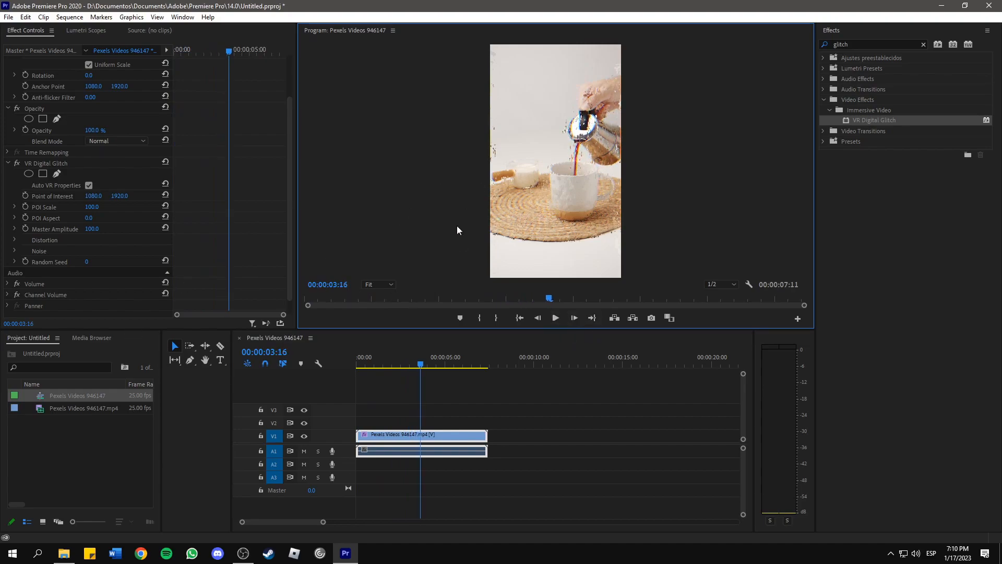
pyautogui.moveTo(420, 364); pyautogui.dragTo(385, 361)
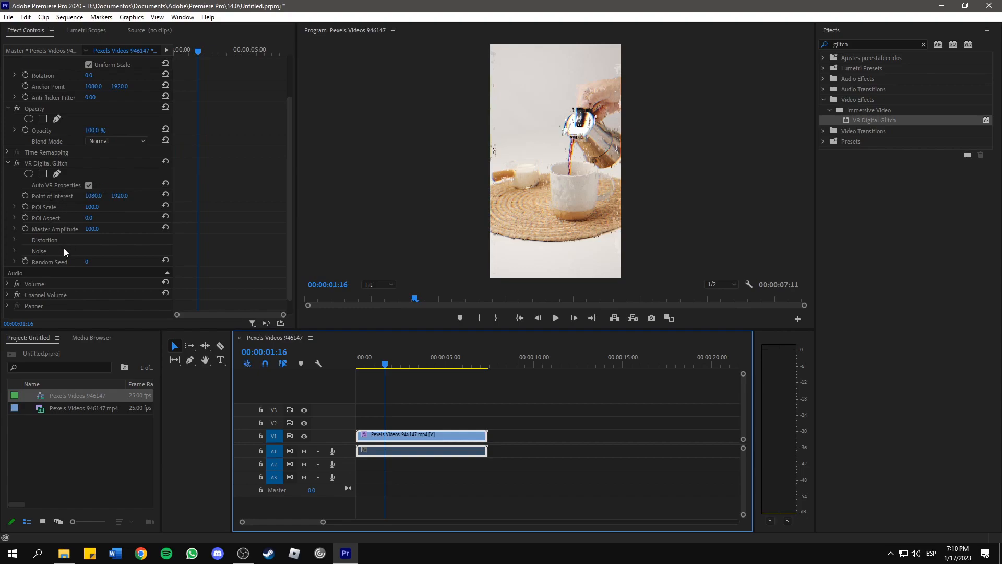
pyautogui.scroll(-1, 64, 248)
pyautogui.moveTo(389, 364); pyautogui.dragTo(409, 367)
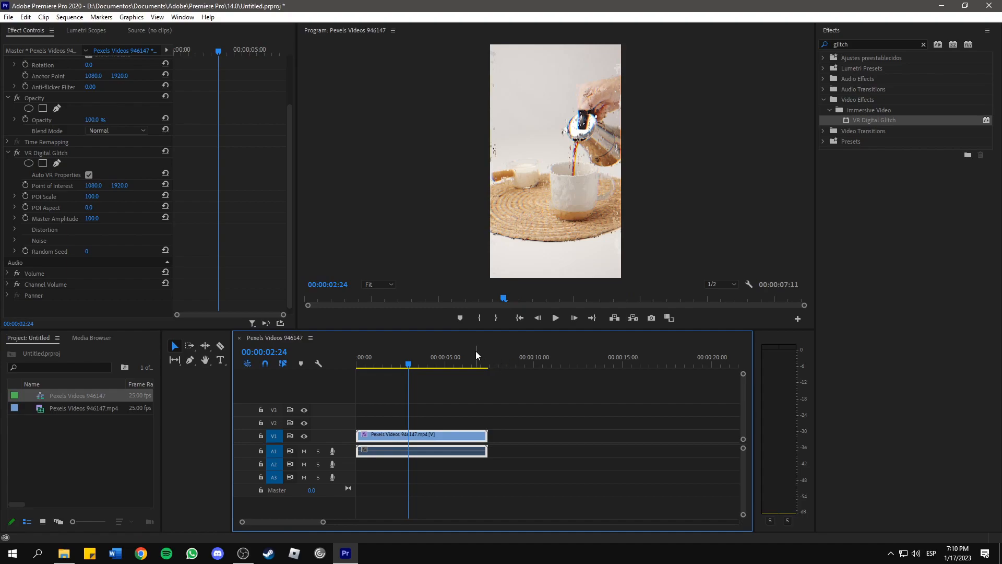
pyautogui.moveTo(407, 366); pyautogui.dragTo(390, 369)
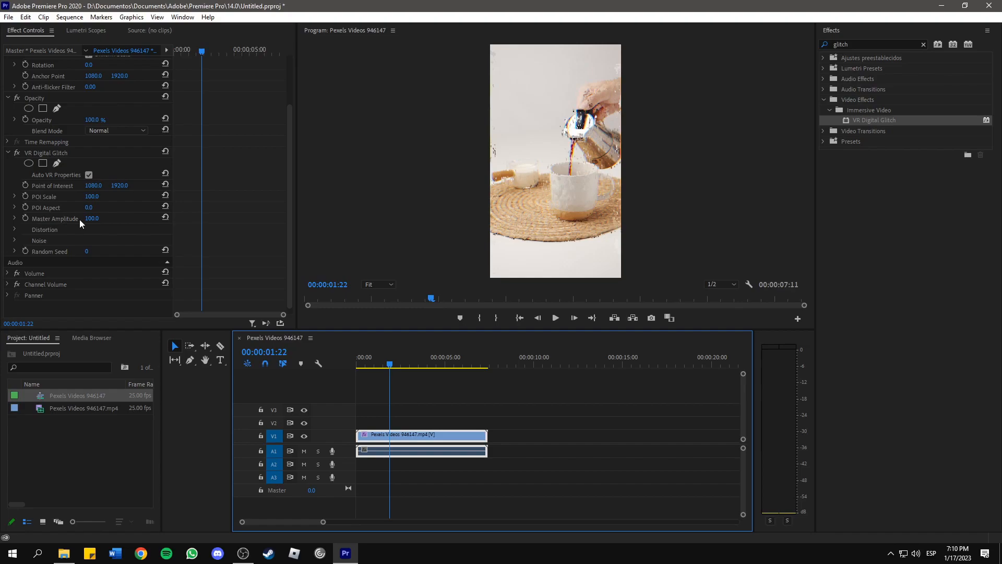
# Enable Master Amplitude keyframing at 00:00:02:01 and set that keyframe's value to 0.
pyautogui.moveTo(205, 51)
pyautogui.mouseDown()
pyautogui.moveTo(184, 52)
pyautogui.moveTo(205, 51)
pyautogui.mouseUp()
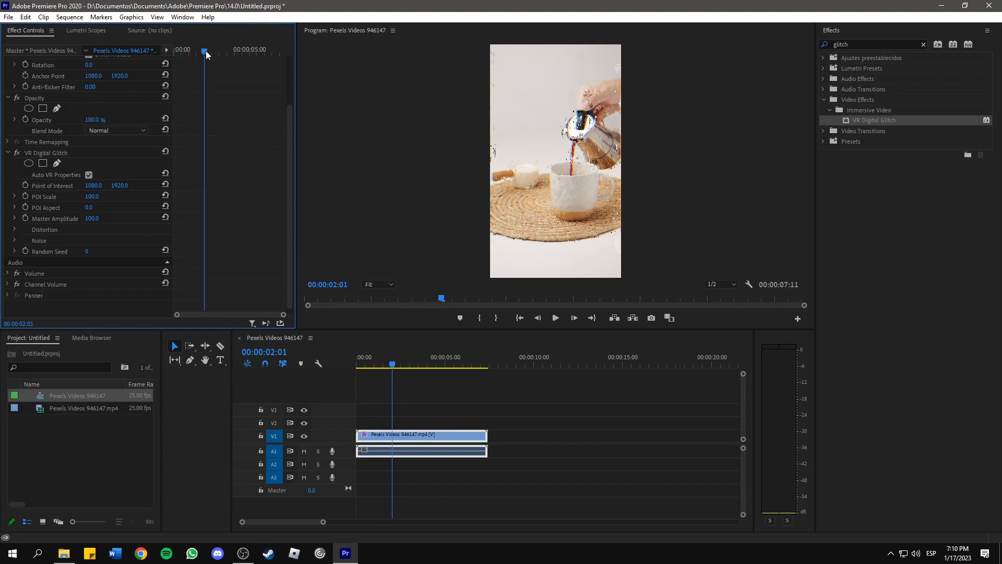
pyautogui.click(26, 218)
pyautogui.click(92, 218)
pyautogui.write('65')
pyautogui.press('Return')
pyautogui.moveTo(94, 218); pyautogui.dragTo(58, 218)
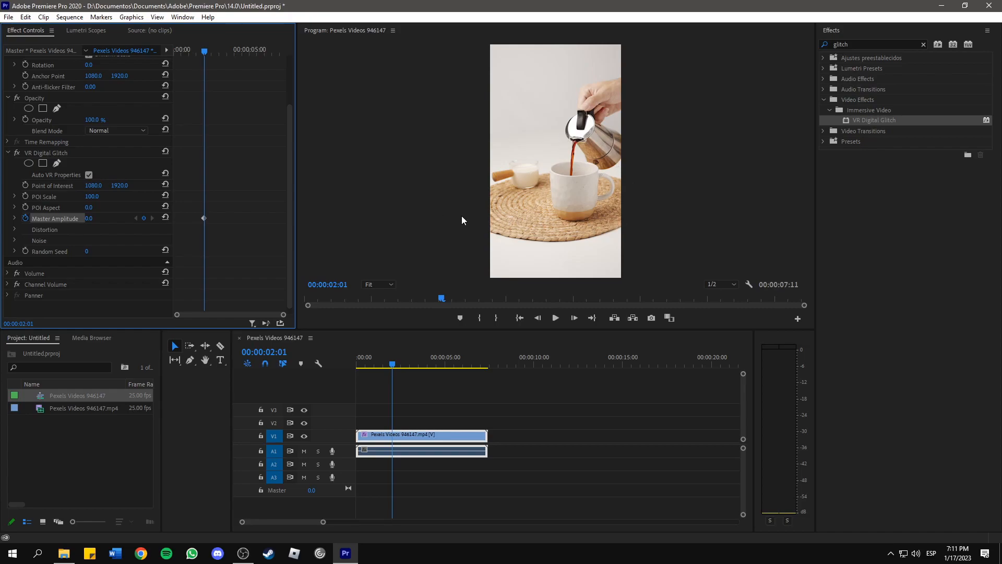
# Advance five frames to 00:00:02:06 and keyframe the Master Amplitude at 100.
pyautogui.moveTo(205, 52)
pyautogui.mouseDown()
pyautogui.moveTo(221, 53)
pyautogui.moveTo(205, 58)
pyautogui.mouseUp()
pyautogui.press('Right')
pyautogui.press('Right')
pyautogui.press('Right')
pyautogui.press('Right')
pyautogui.press('Right')
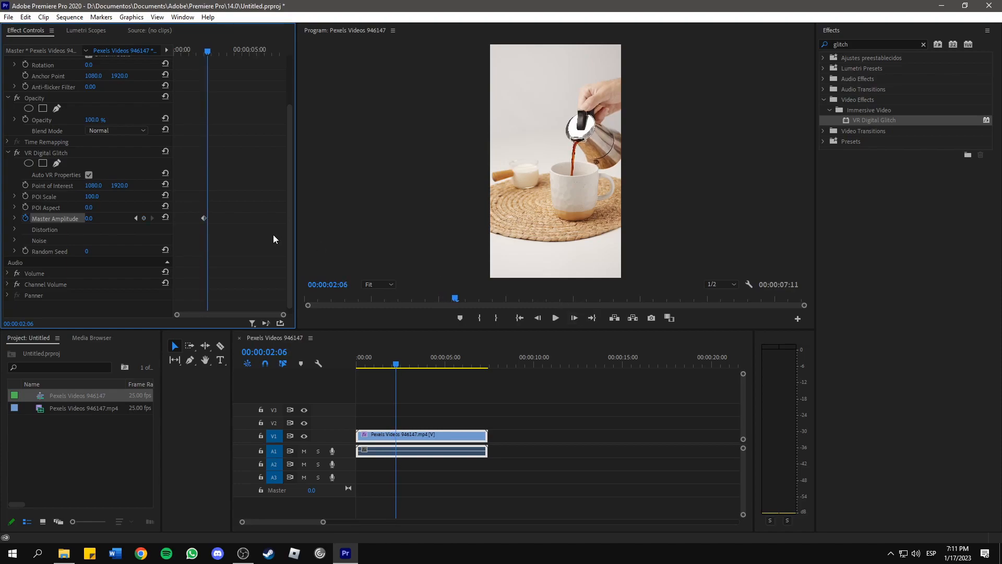
pyautogui.moveTo(91, 219); pyautogui.dragTo(188, 218)
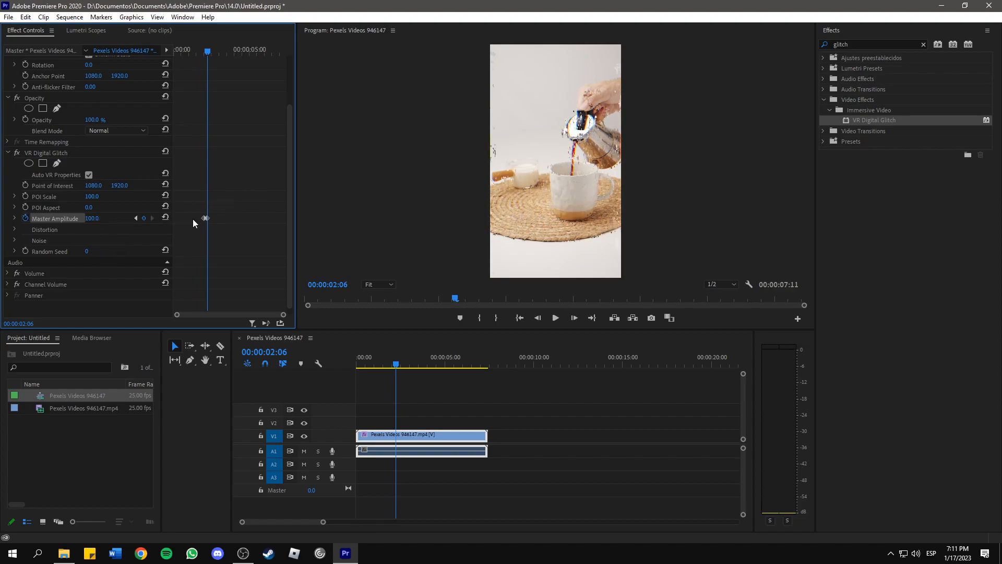
# Copy the Master Amplitude keyframes and paste them five frames further on, at 00:00:02:11.
pyautogui.click(206, 219)
pyautogui.press('Right')
pyautogui.press('Right')
pyautogui.press('Right')
pyautogui.press('Right')
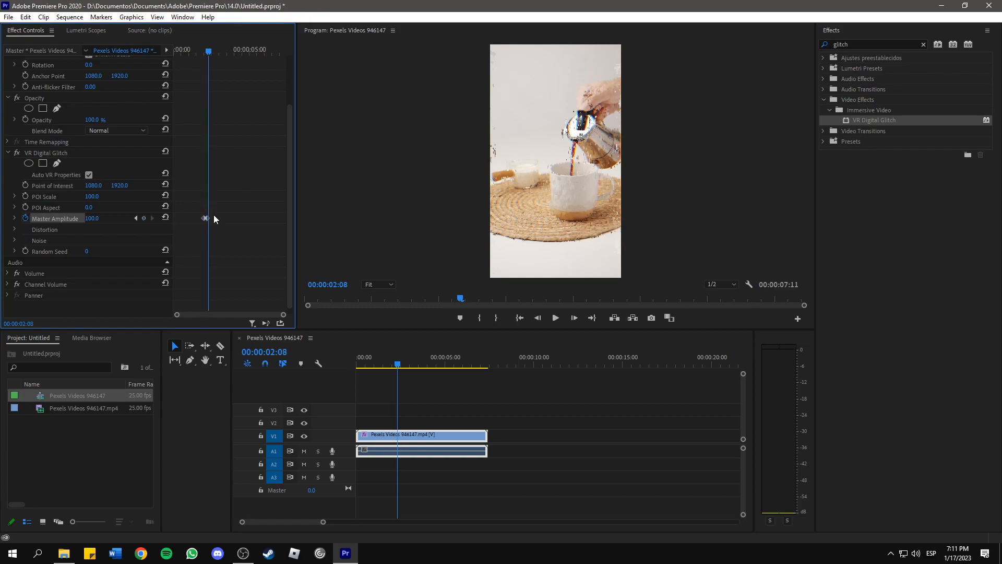
pyautogui.press('Right')
pyautogui.hotkey('ctrl', 'v')
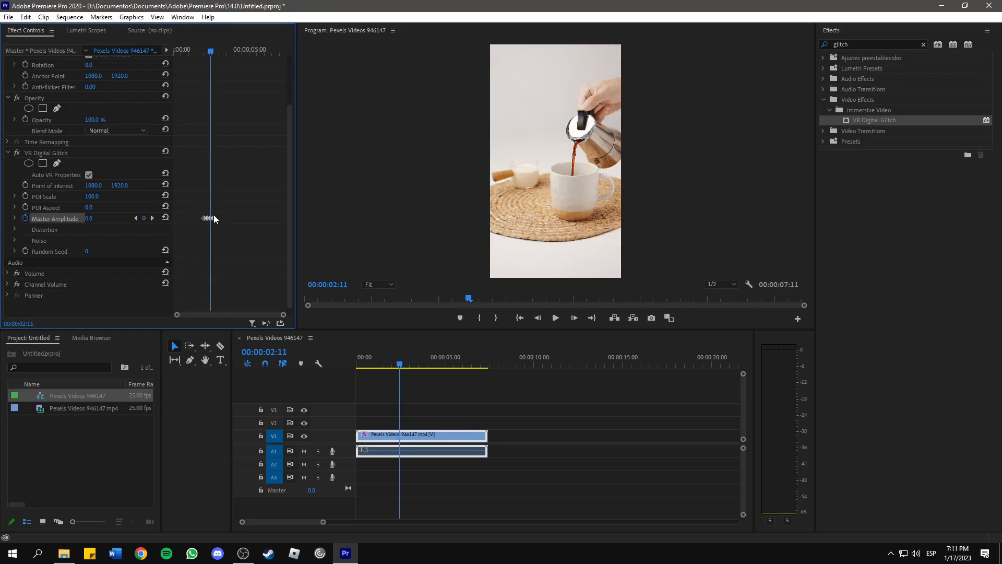
# Paste the copied Master Amplitude keyframes repeatedly further along the clip, moving ahead several frames each time, up to about 00:00:03:07.
pyautogui.press('Right')
pyautogui.press('Right')
pyautogui.press('Right')
pyautogui.press('Right')
pyautogui.press('Right')
pyautogui.press('Right')
pyautogui.press('Right')
pyautogui.press('Right')
pyautogui.press('Right')
pyautogui.press('Right')
pyautogui.press('Right')
pyautogui.press('Right')
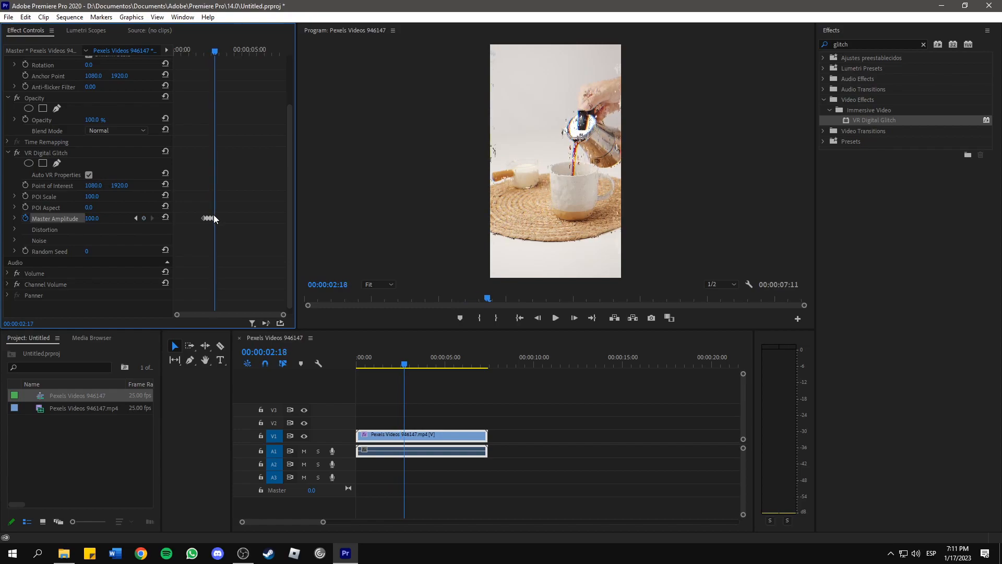
pyautogui.hotkey('ctrl', 'v')
pyautogui.press('Right')
pyautogui.press('Right')
pyautogui.press('Right')
pyautogui.press('Right')
pyautogui.press('Right')
pyautogui.press('Right')
pyautogui.press('Right')
pyautogui.press('Right')
pyautogui.press('Right')
pyautogui.hotkey('ctrl', 'v')
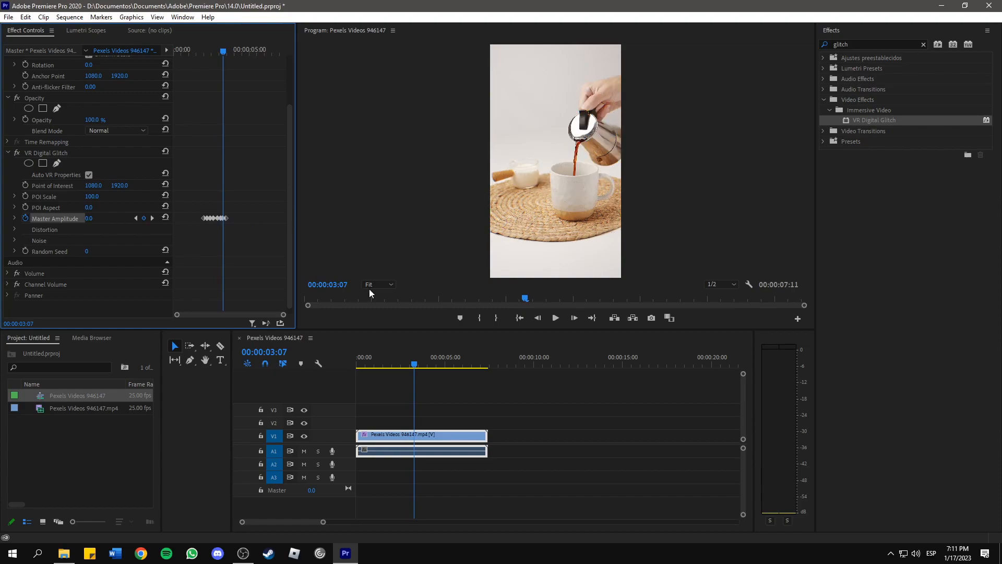
# Play the clip from near its start to check the keyframed glitch flicker.
pyautogui.moveTo(415, 365); pyautogui.dragTo(368, 367)
pyautogui.click(555, 318)
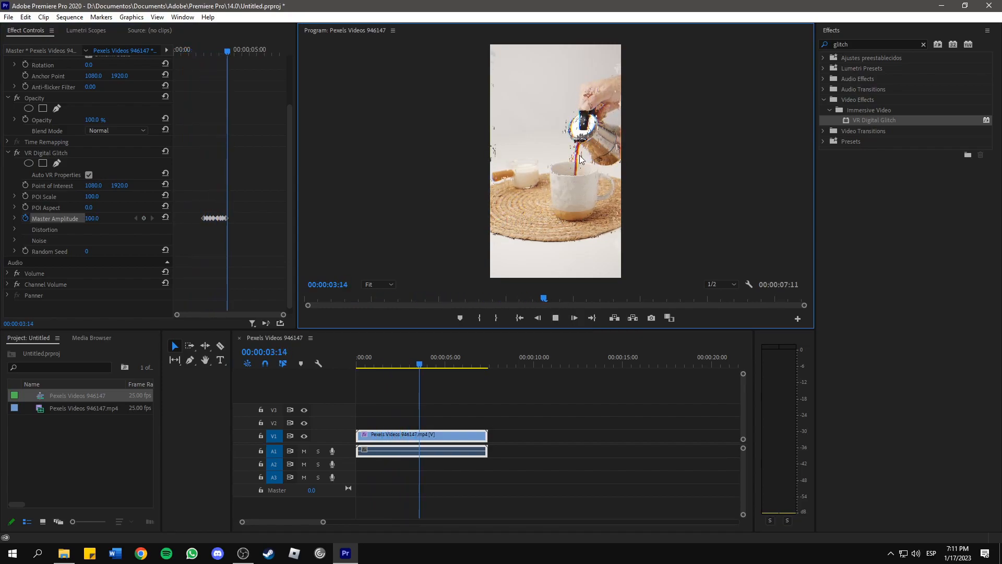
pyautogui.press('space')
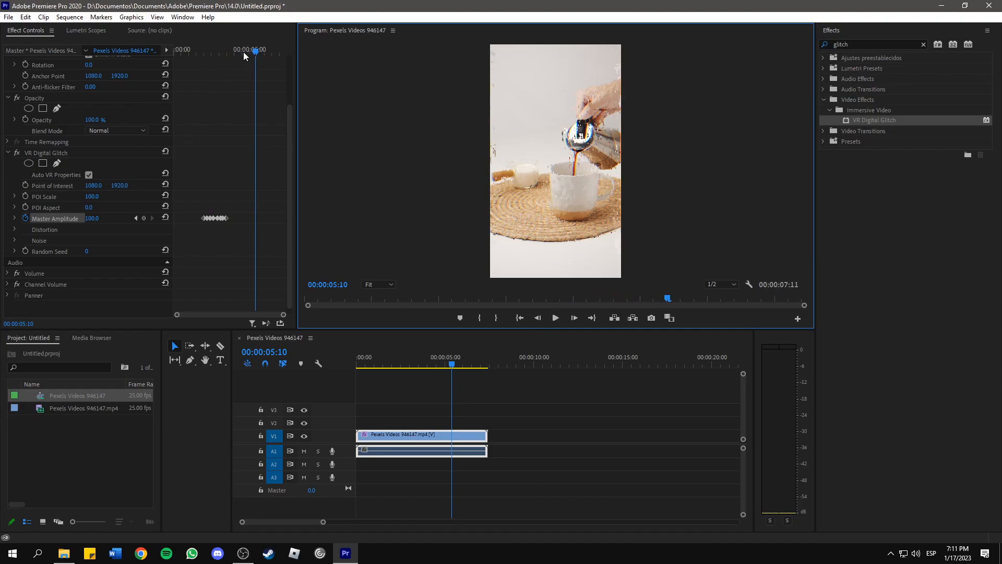
# Add a closing Master Amplitude keyframe of 0 at 00:00:03:15.
pyautogui.click(230, 52)
pyautogui.moveTo(231, 52); pyautogui.dragTo(229, 51)
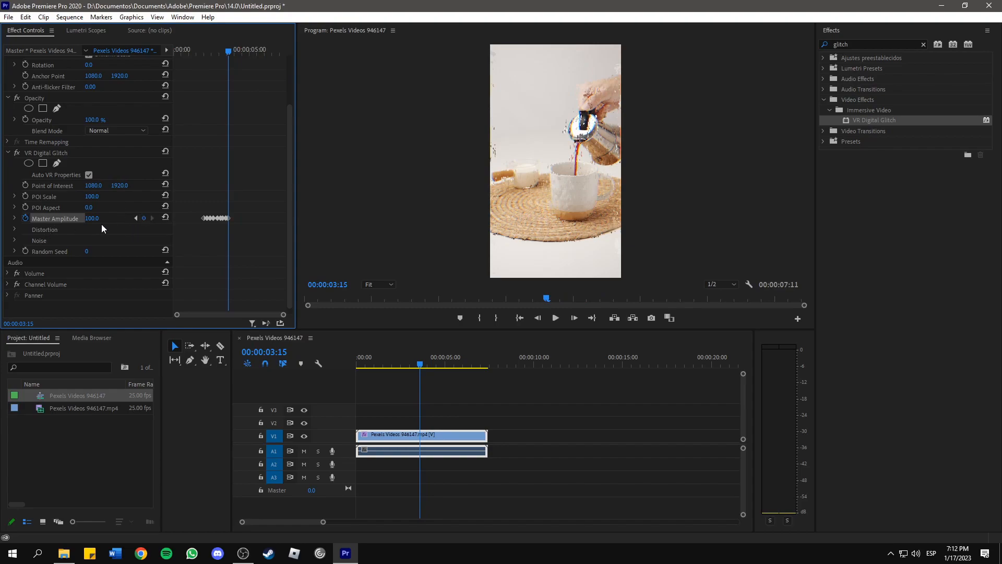
pyautogui.moveTo(96, 220); pyautogui.dragTo(44, 220)
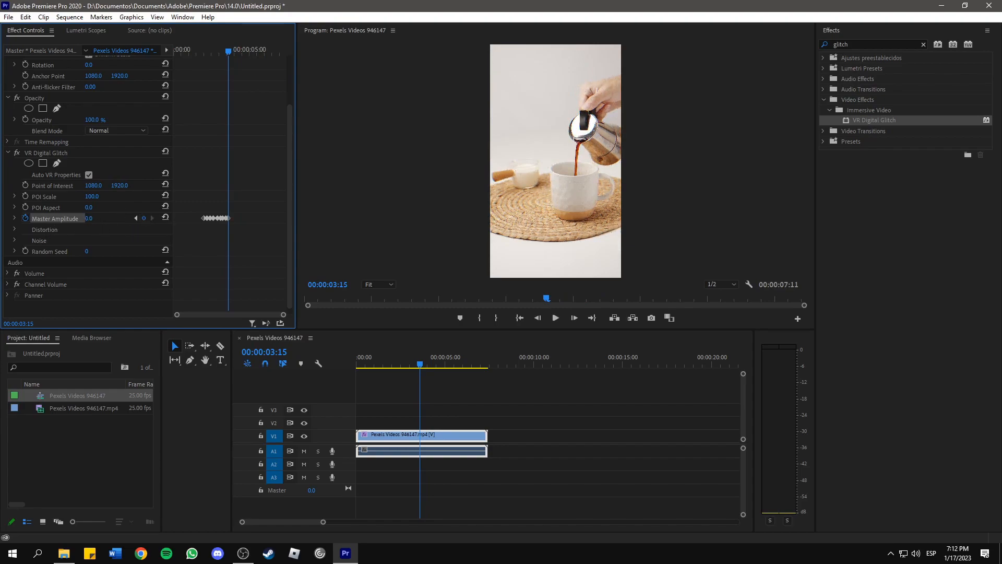
# Play back from 00:00:01:07 through the last keyframe to check where the glitch ends.
pyautogui.click(380, 362)
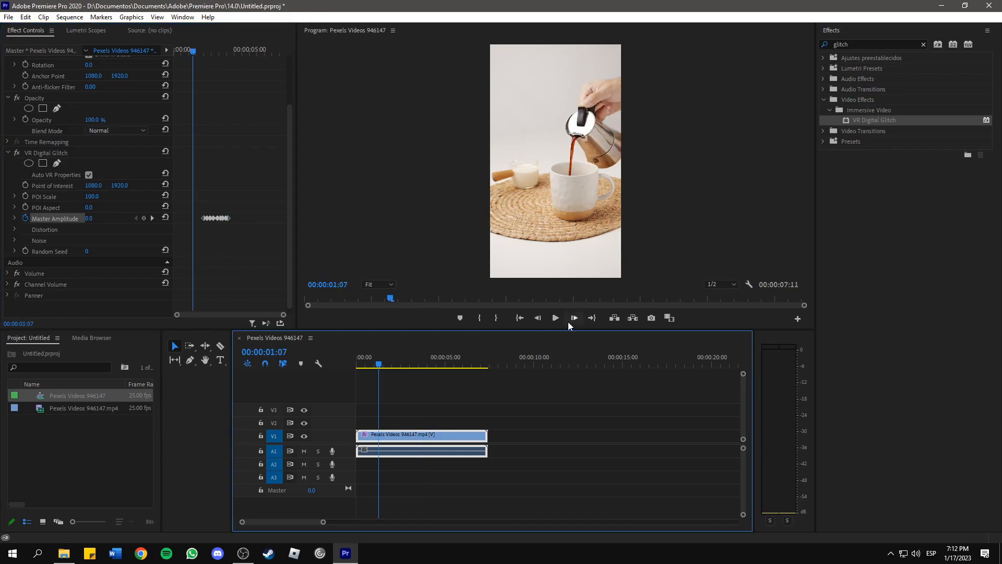
pyautogui.click(560, 318)
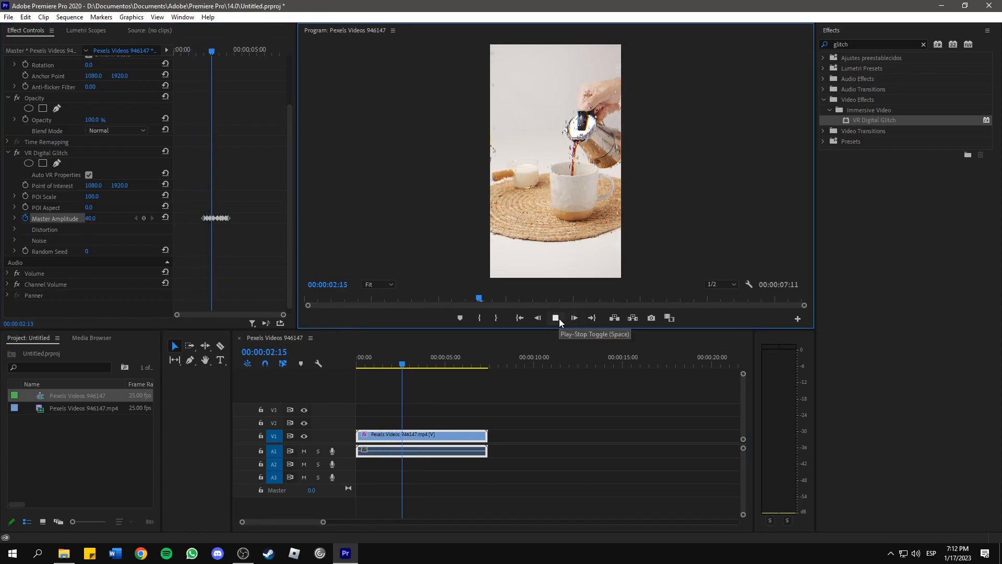
pyautogui.click(557, 317)
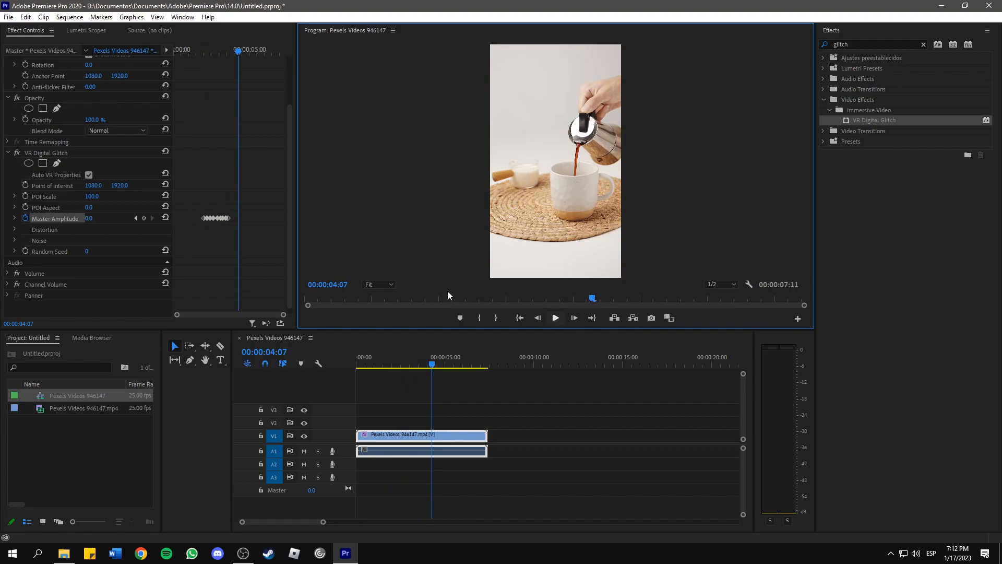
# Expand the Distortion settings of VR Digital Glitch and review their parameters.
pyautogui.click(14, 230)
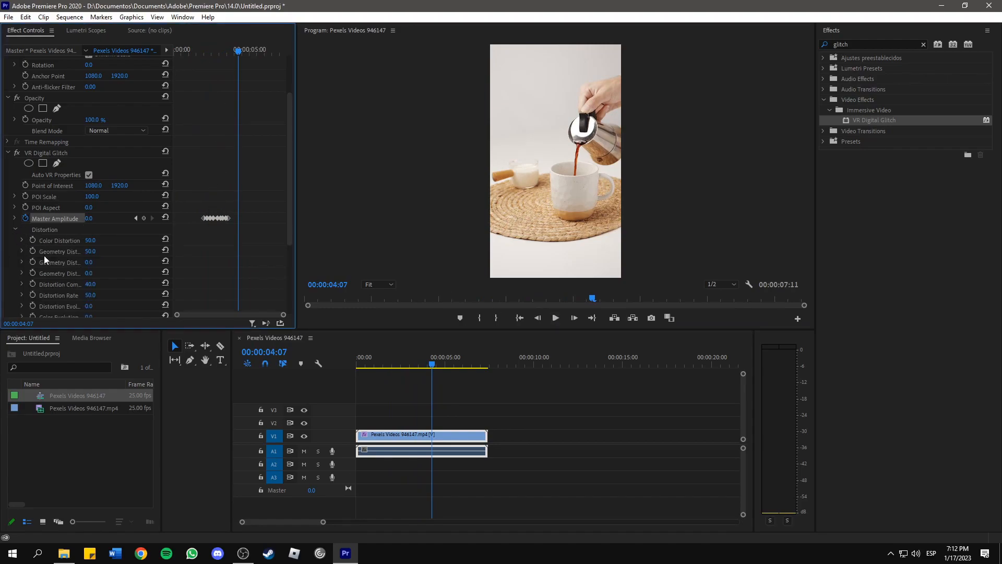
pyautogui.scroll(-2, 62, 248)
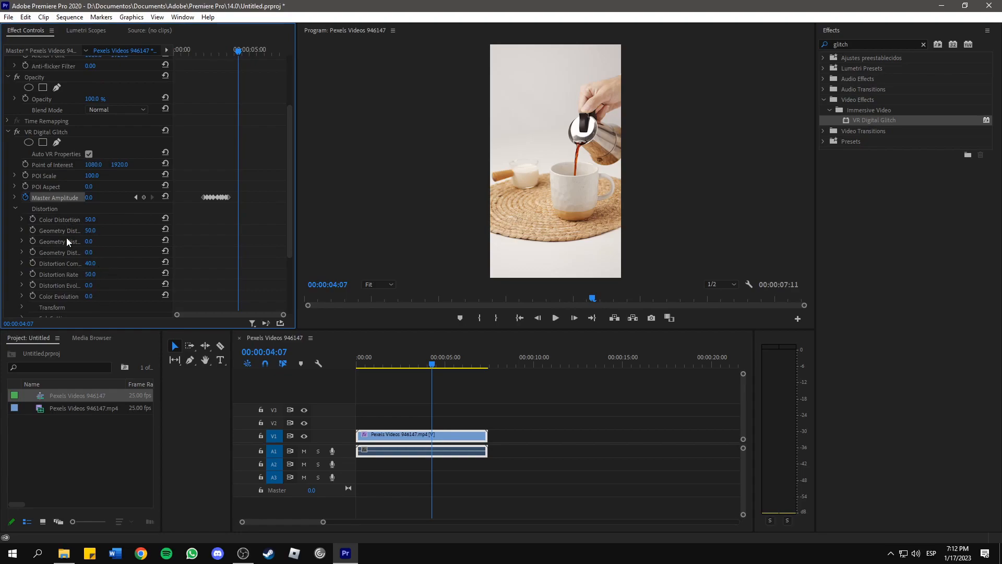
pyautogui.scroll(-1, 67, 237)
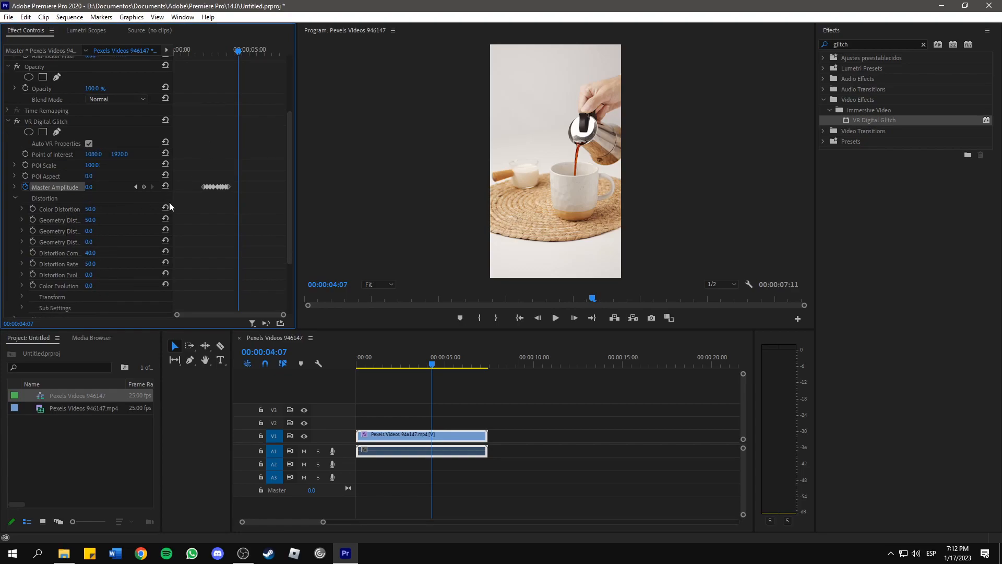
# Widen the effect settings area, set the VR Digital Glitch Distortion Rate to 0, and play the clip from 00:00:01:24.
pyautogui.moveTo(295, 204); pyautogui.dragTo(437, 204)
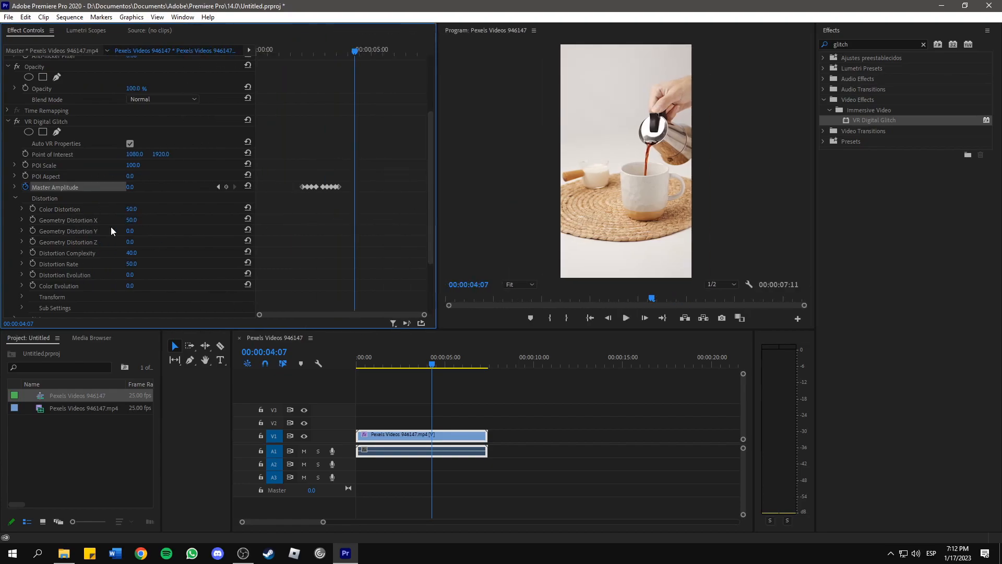
pyautogui.moveTo(314, 52); pyautogui.dragTo(302, 56)
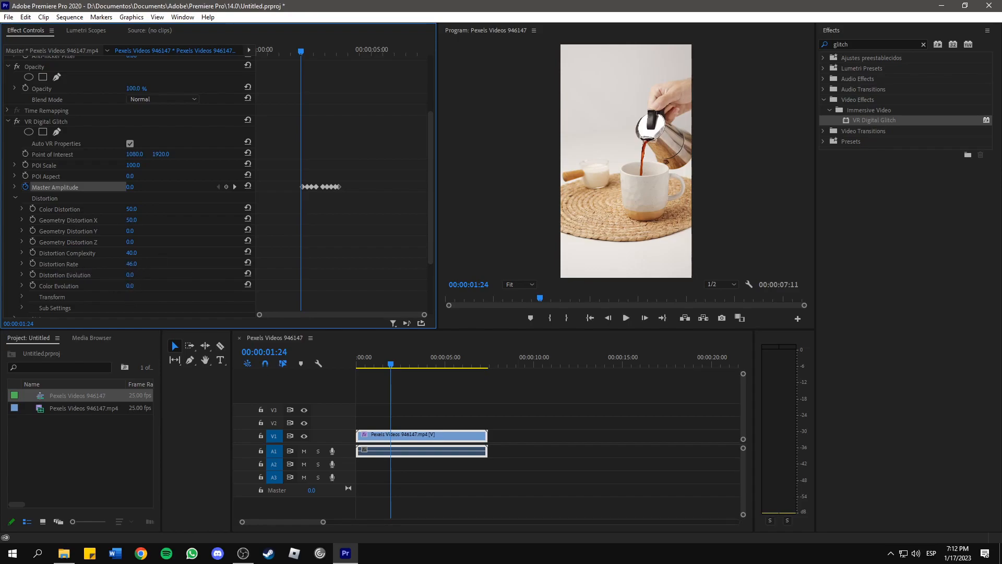
pyautogui.moveTo(132, 264); pyautogui.dragTo(125, 264)
pyautogui.click(626, 318)
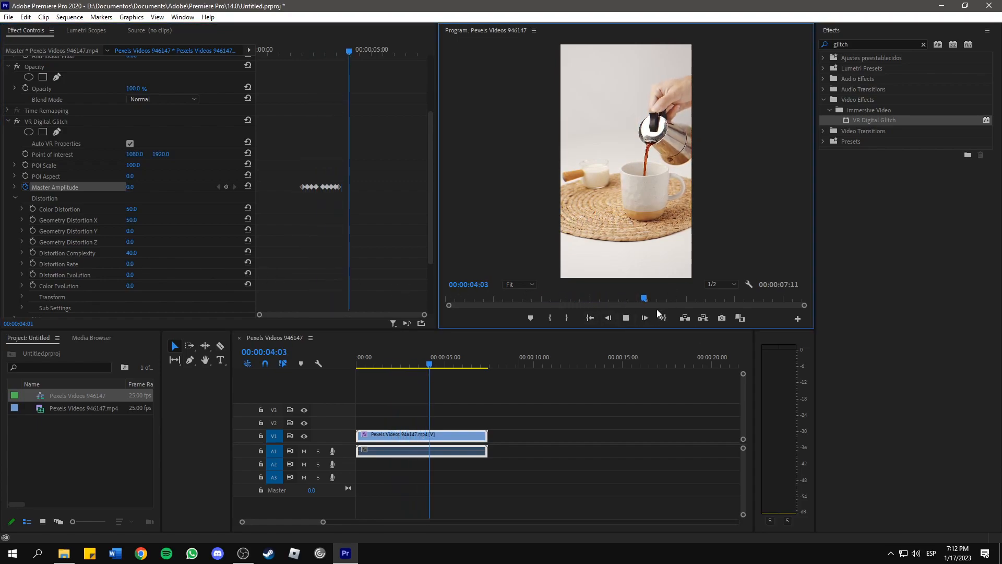
# Magnify the program preview to 25% and play the keyframed glitch section twice from just before its first keyframe.
pyautogui.click(521, 285)
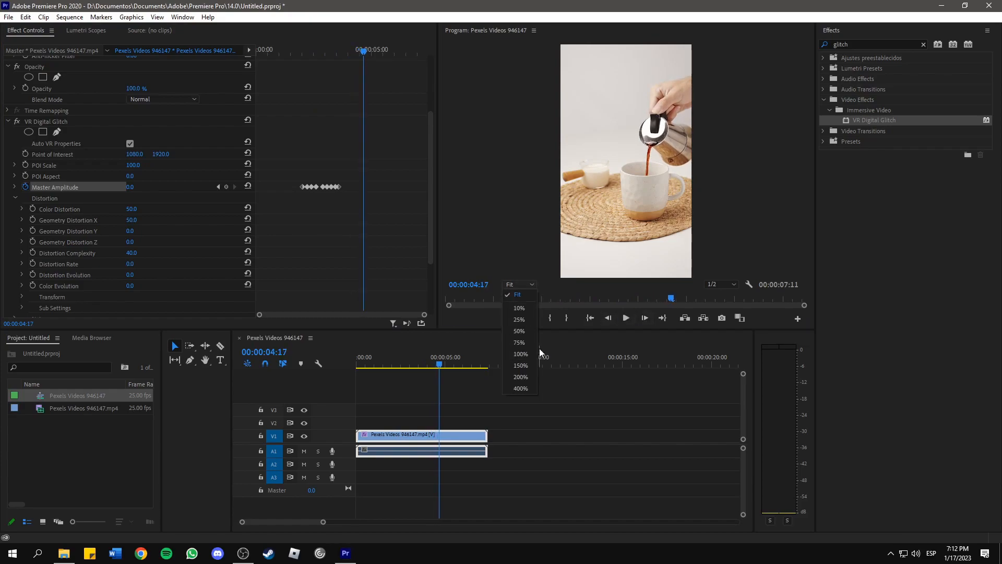
pyautogui.click(520, 320)
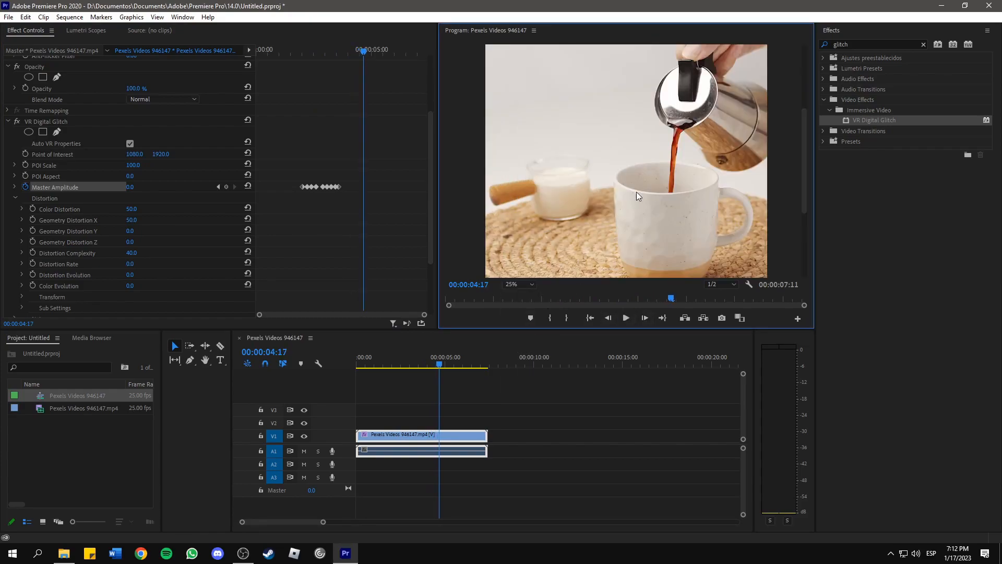
pyautogui.click(300, 52)
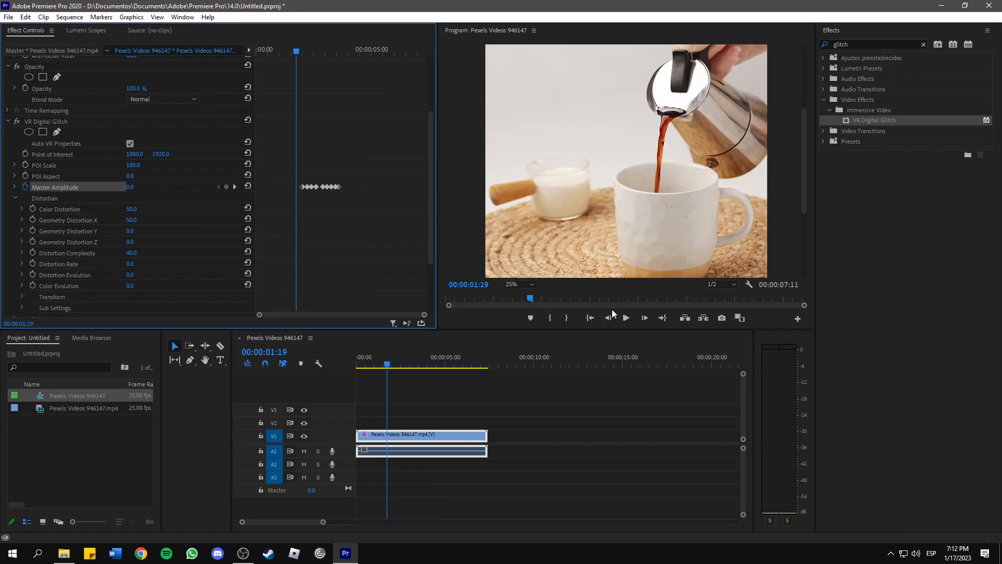
pyautogui.click(626, 318)
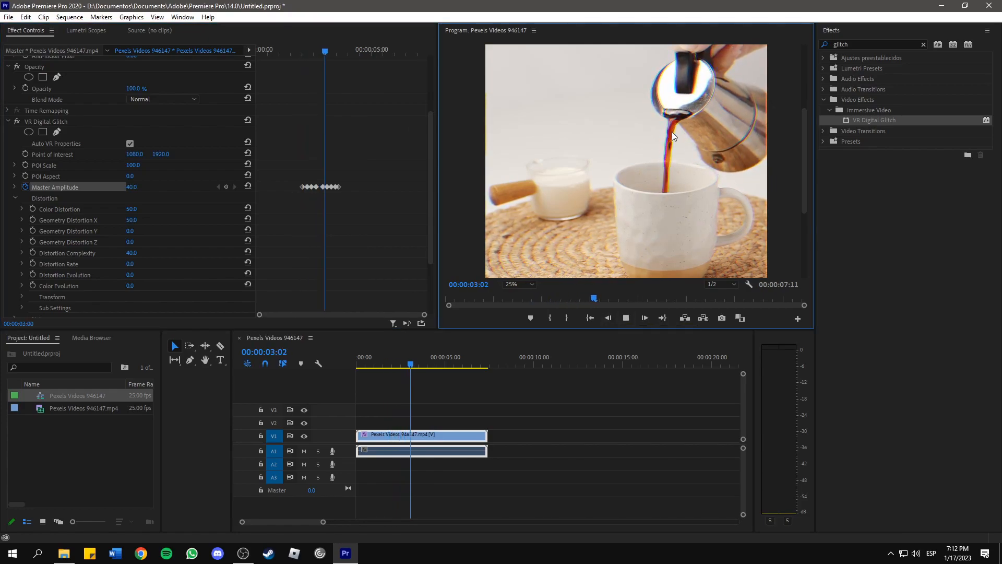
pyautogui.press('space')
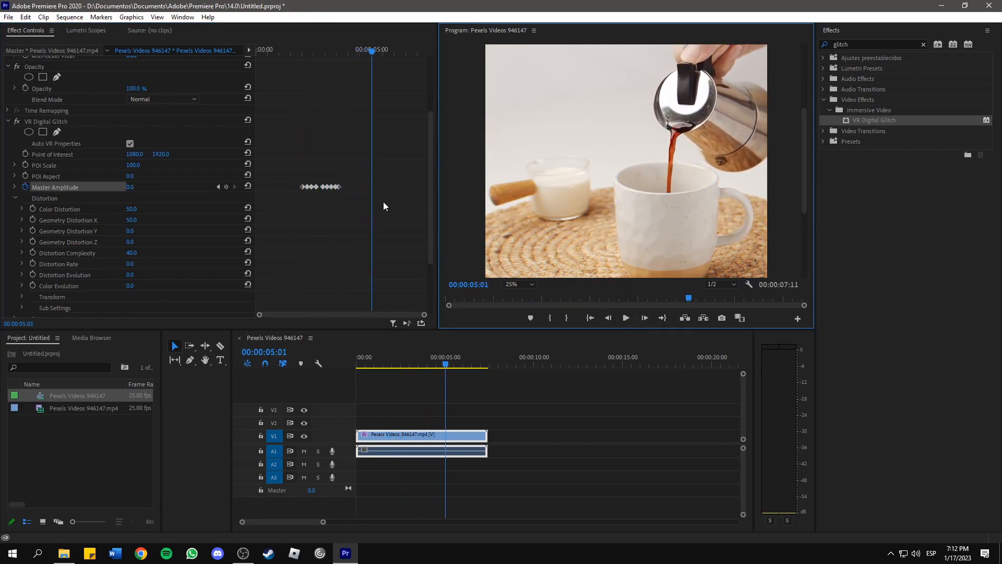
pyautogui.click(288, 52)
pyautogui.click(630, 321)
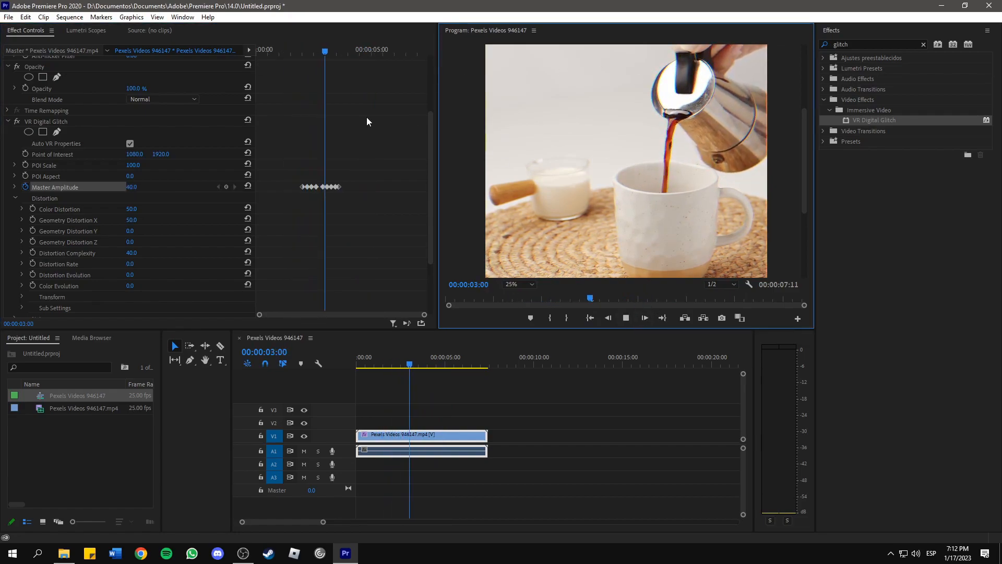
pyautogui.click(626, 318)
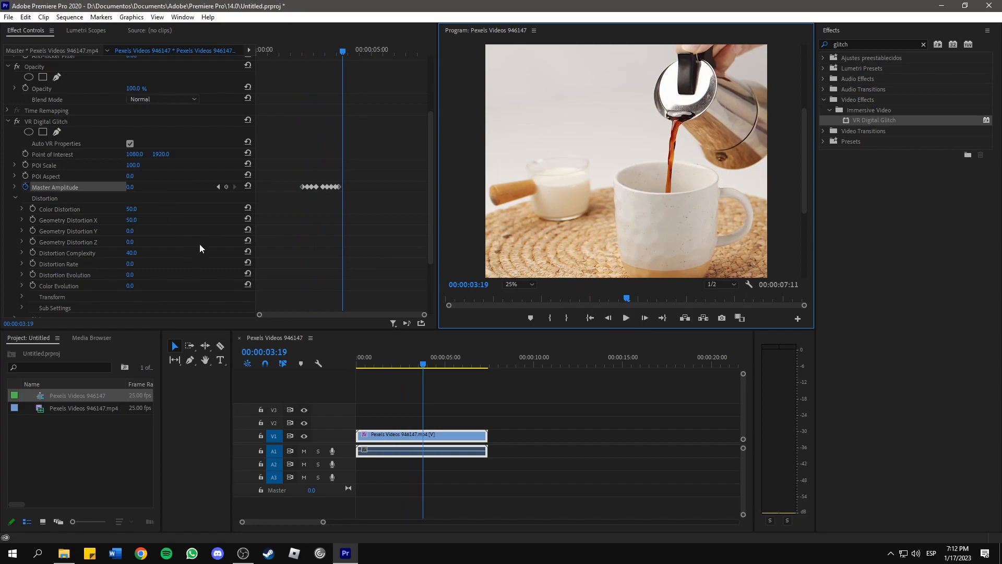
# Set the glitch's Random Seed to 316 and compare the distortion at 00:00:03:00 and 00:00:02:14.
pyautogui.moveTo(307, 50); pyautogui.dragTo(302, 48)
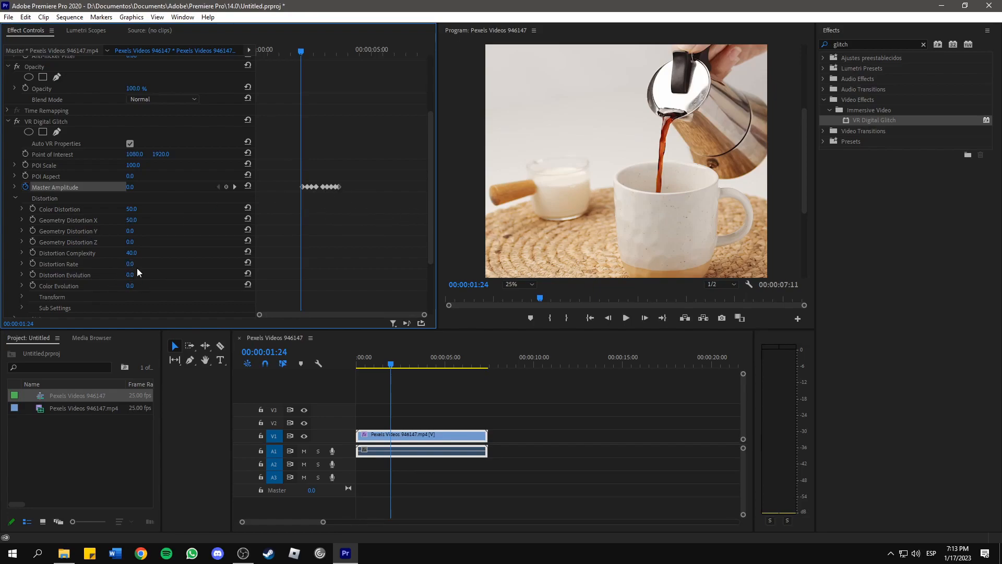
pyautogui.moveTo(308, 51); pyautogui.dragTo(315, 51)
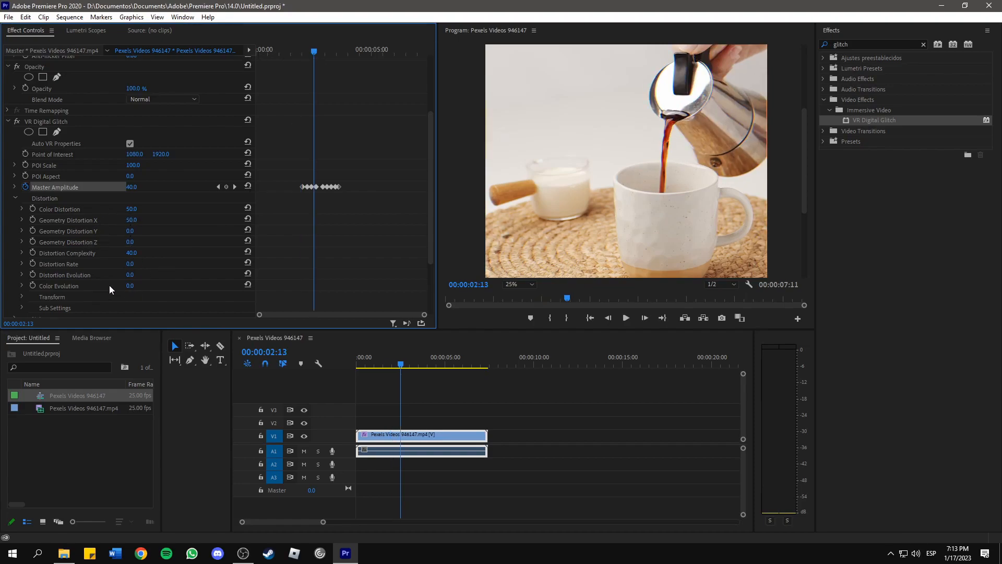
pyautogui.scroll(-3, 110, 285)
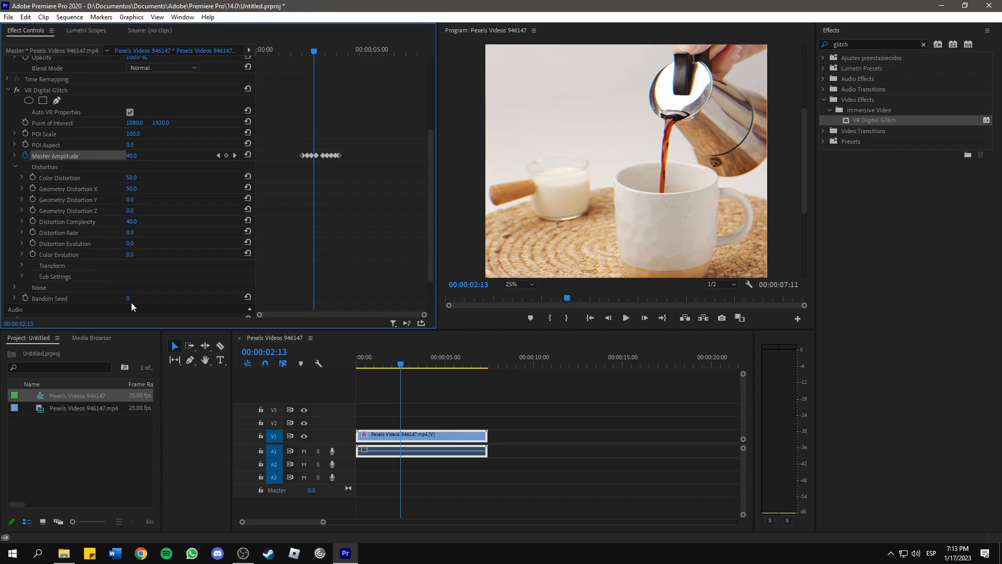
pyautogui.moveTo(130, 299); pyautogui.dragTo(137, 296)
pyautogui.click(326, 51)
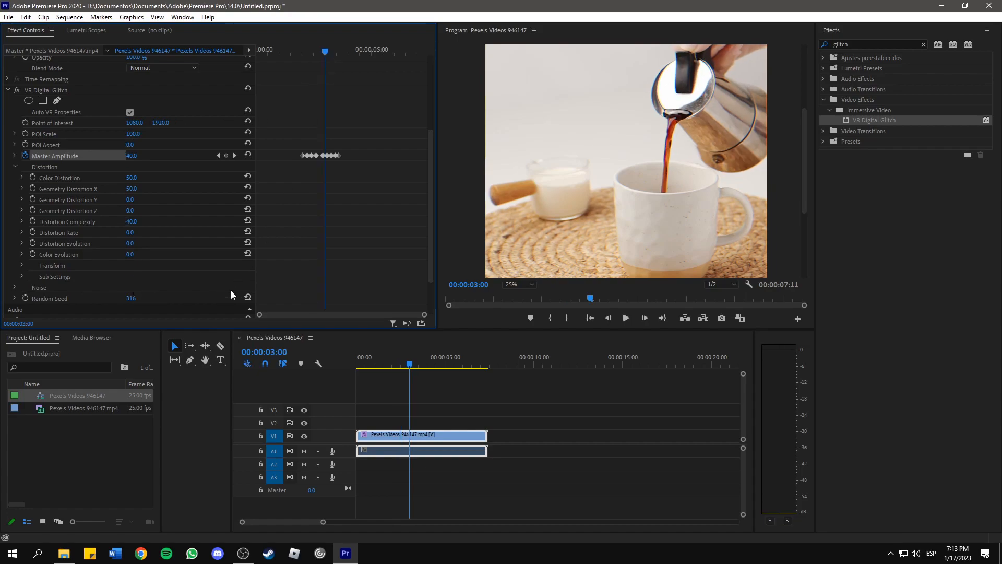
pyautogui.moveTo(327, 50); pyautogui.dragTo(318, 50)
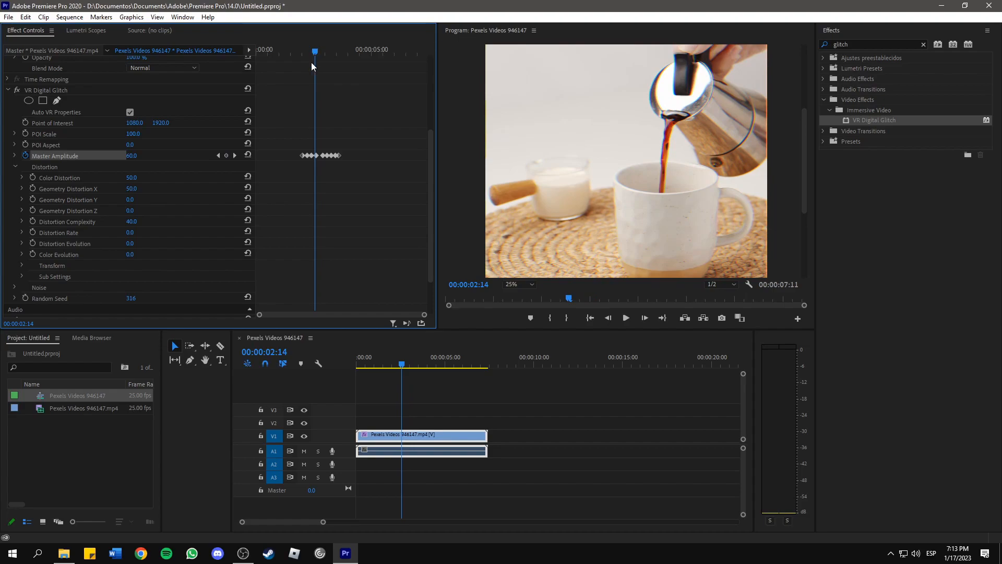
# Set the Random Seed to 321, play the glitch section, and return to 00:00:01:19 before the first keyframe.
pyautogui.moveTo(132, 299); pyautogui.dragTo(141, 299)
pyautogui.click(294, 51)
pyautogui.click(624, 320)
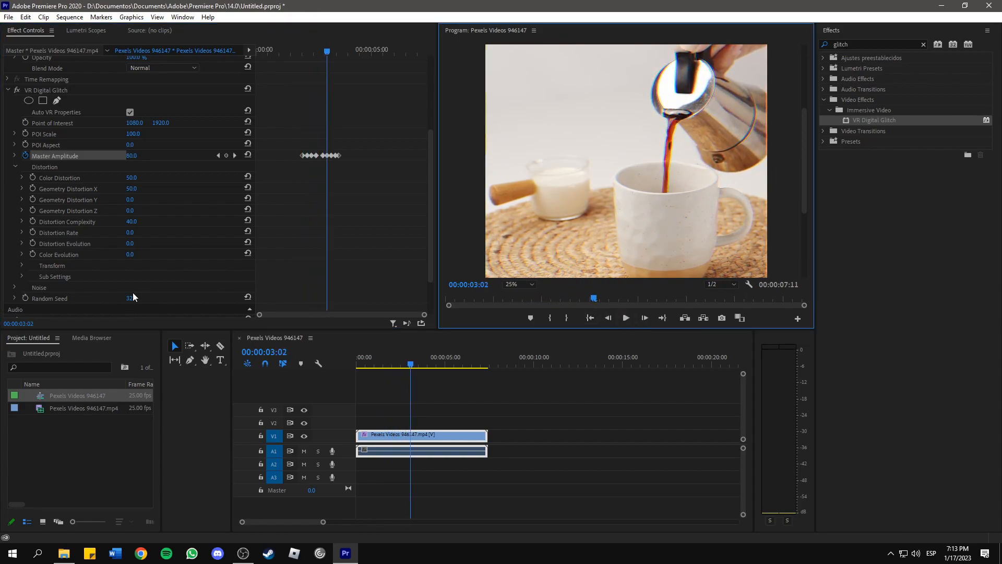
pyautogui.click(325, 53)
pyautogui.moveTo(326, 53); pyautogui.dragTo(295, 52)
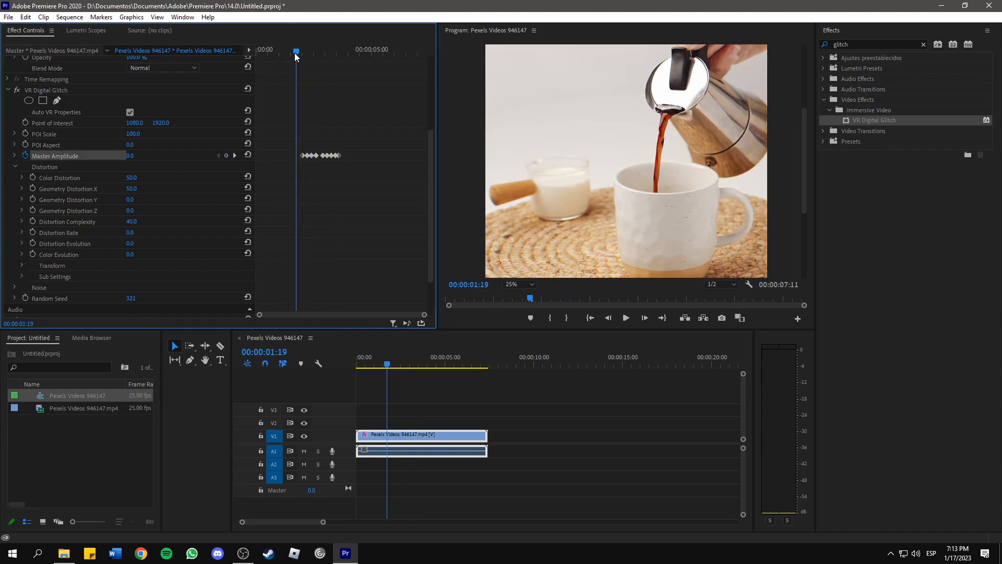
# At 00:00:03:00, set the glitch's Color Evolution to 1x141.0°, Distortion Complexity to 100 and Distortion Evolution to 137°.
pyautogui.scroll(-1, 97, 266)
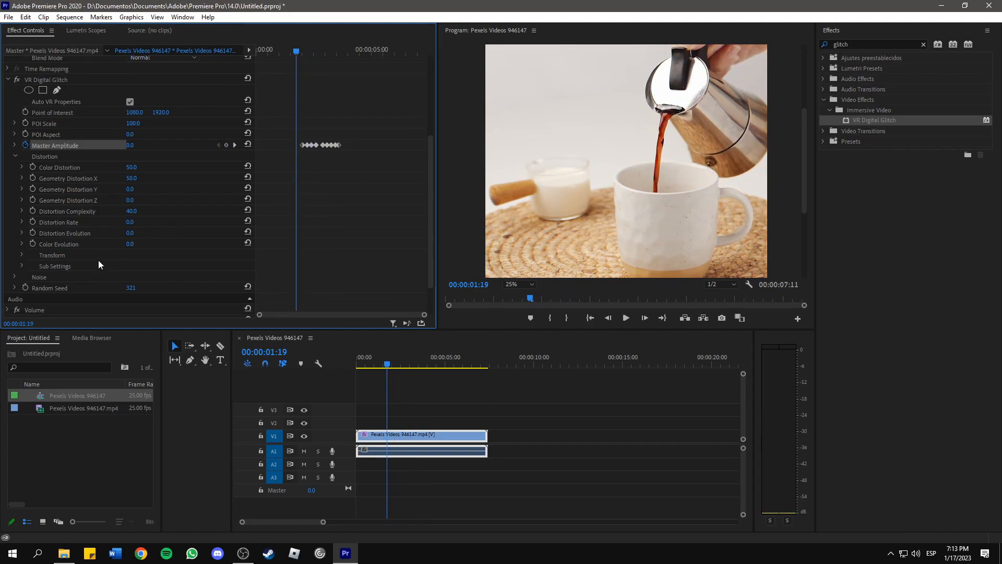
pyautogui.click(326, 51)
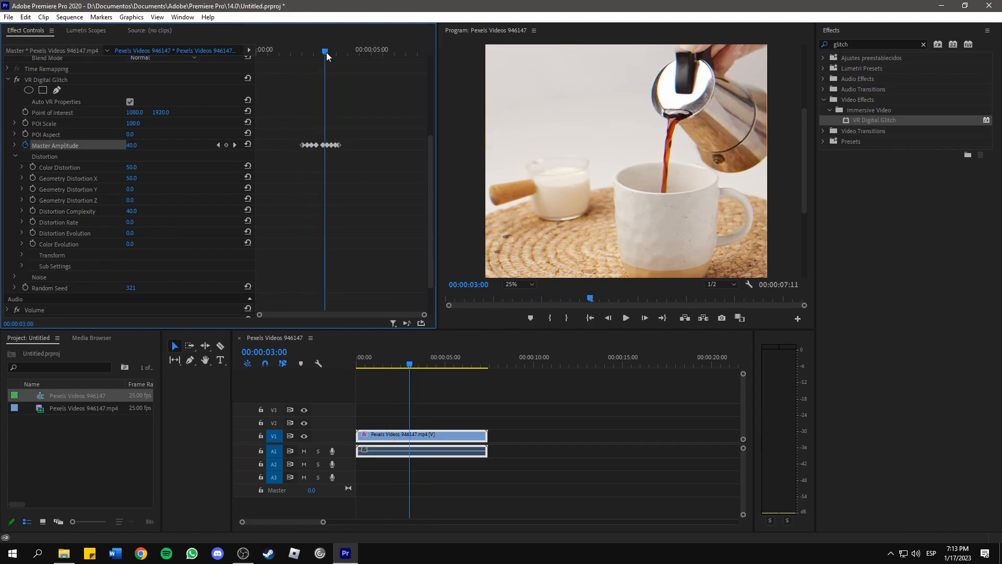
pyautogui.moveTo(132, 246); pyautogui.dragTo(394, 247)
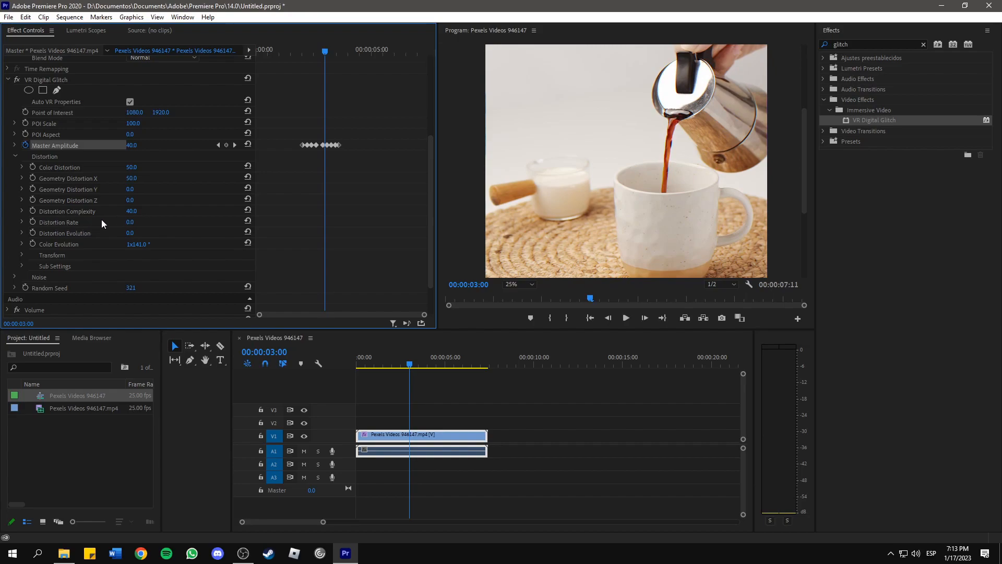
pyautogui.moveTo(132, 212); pyautogui.dragTo(141, 236)
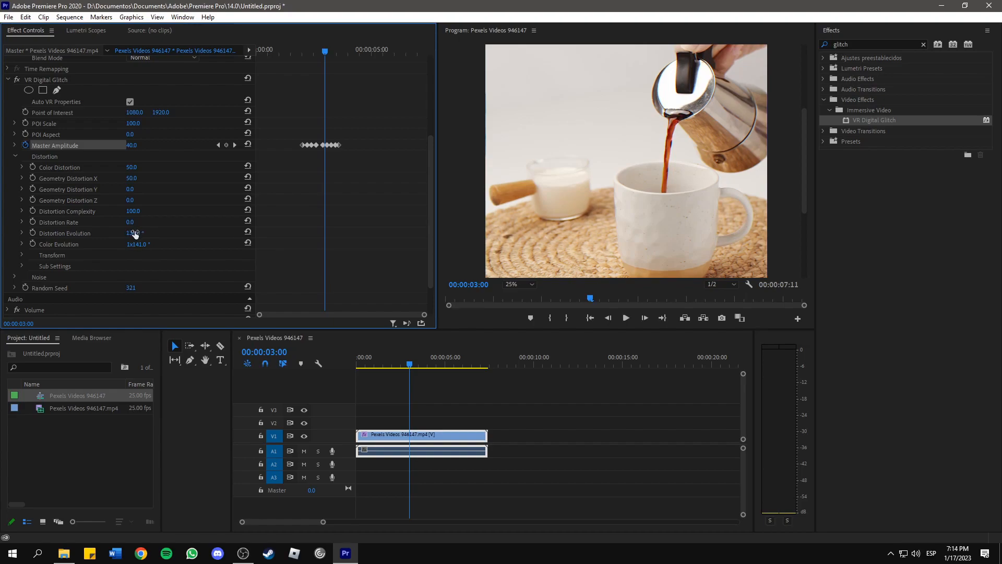
# Play the adjusted glitch, return to 00:00:01:17, and set Color Distortion to 100.
pyautogui.click(290, 53)
pyautogui.press('space')
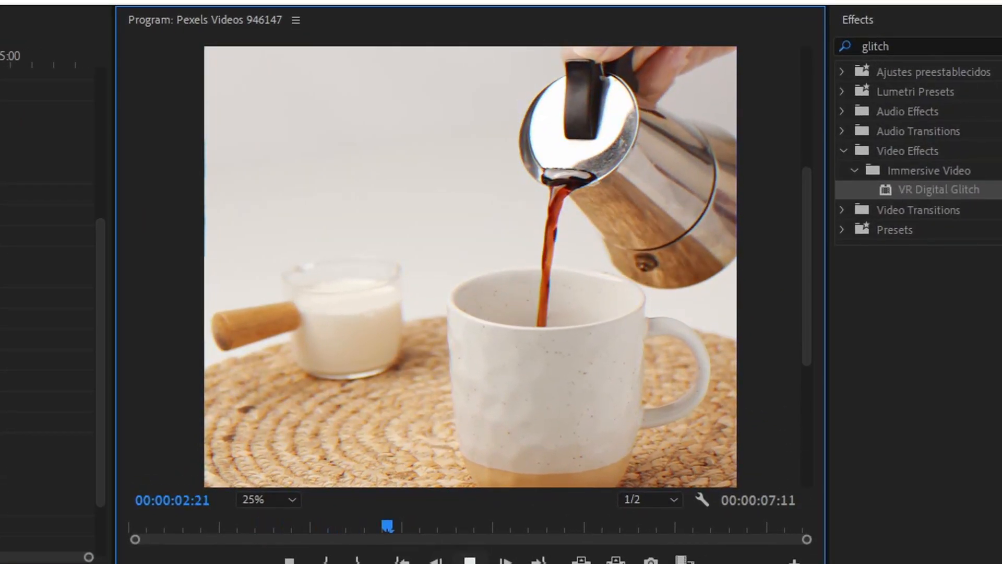
pyautogui.click(1, 58)
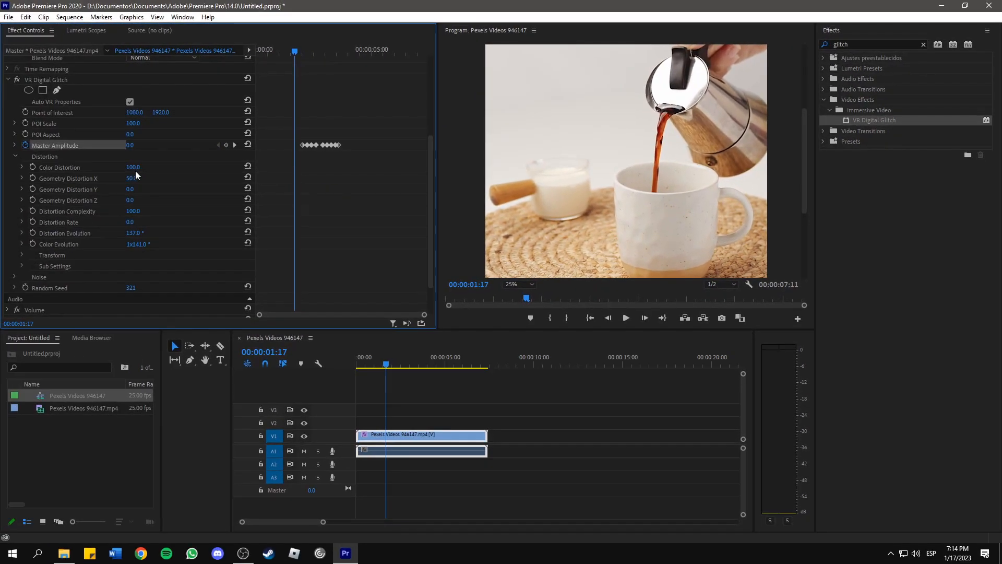
pyautogui.moveTo(130, 167); pyautogui.dragTo(178, 167)
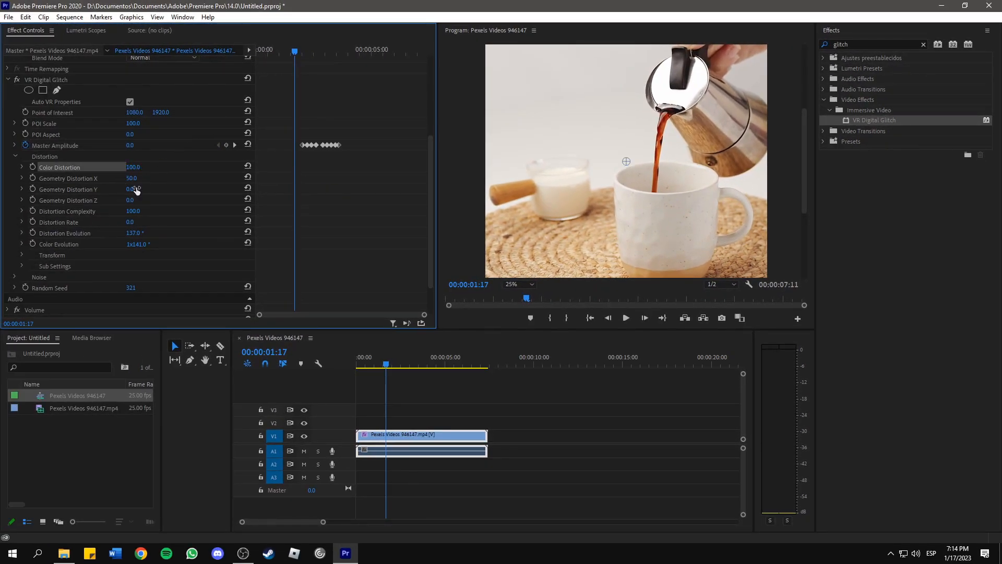
# Play the glitch section from 00:00:01:20 to check the stronger color distortion.
pyautogui.click(627, 318)
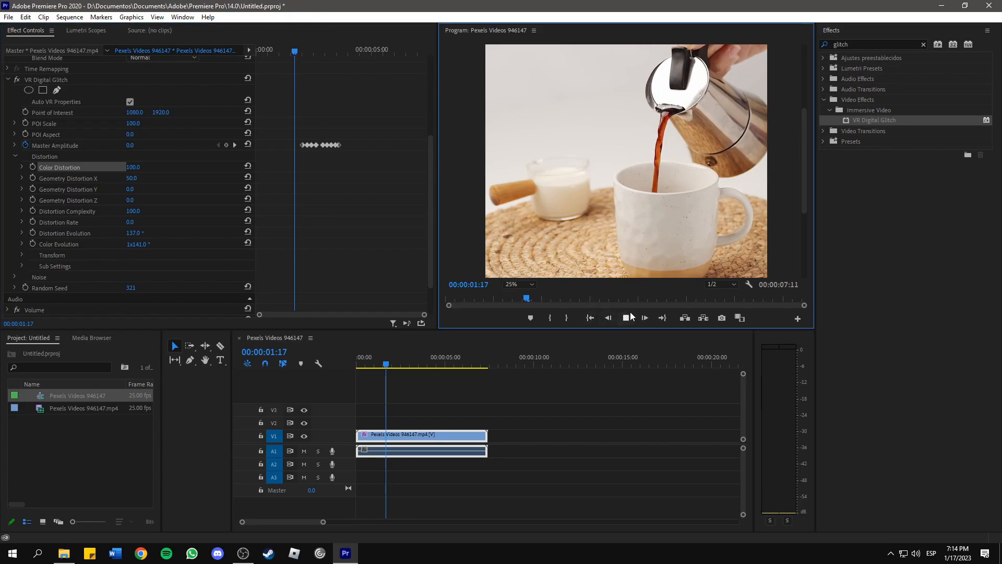
pyautogui.click(626, 318)
pyautogui.click(298, 51)
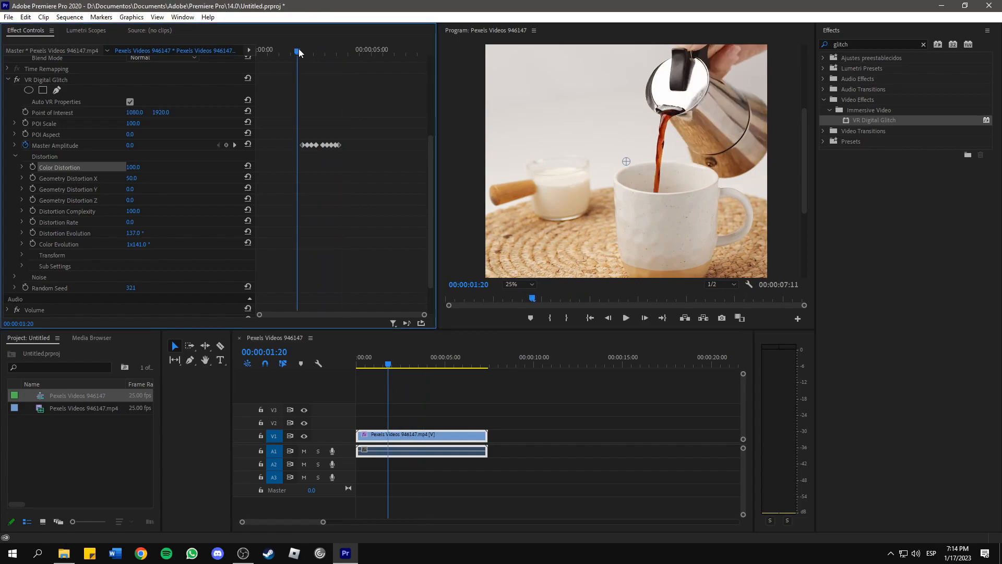
pyautogui.click(625, 319)
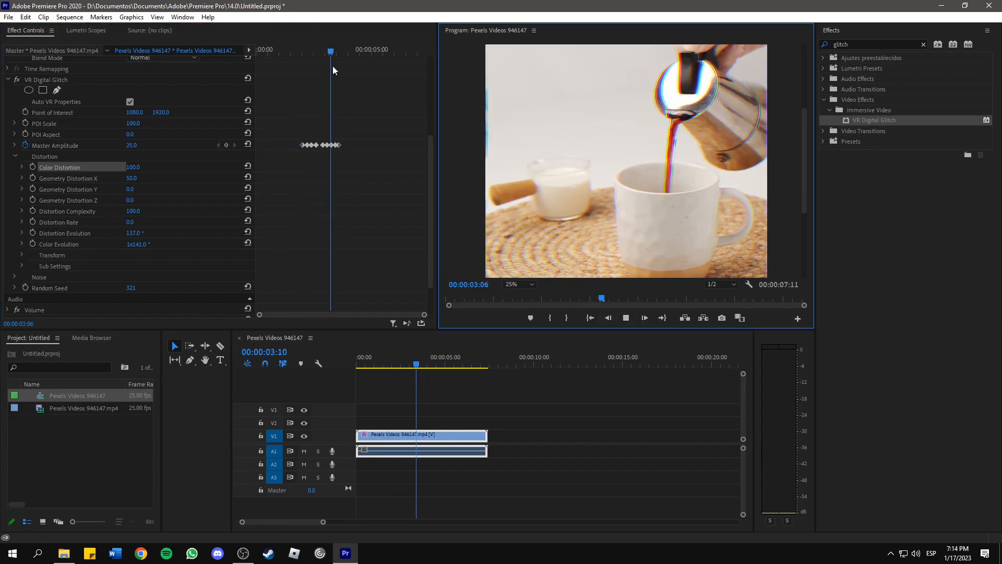
# At 00:00:02:04, draw a closed free-form mask for VR Digital Glitch around the coffee stream between pot and mug.
pyautogui.click(307, 52)
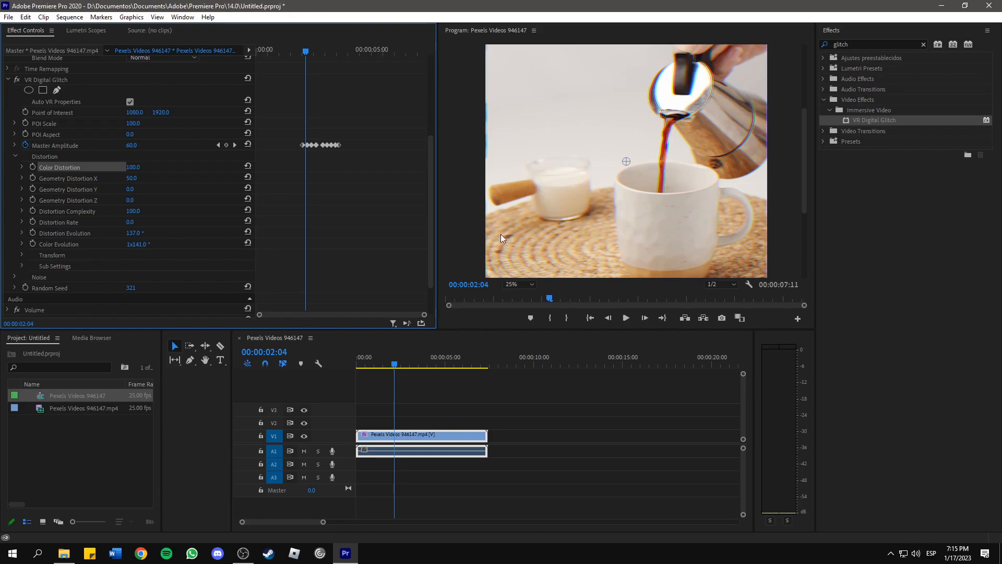
pyautogui.scroll(1, 64, 158)
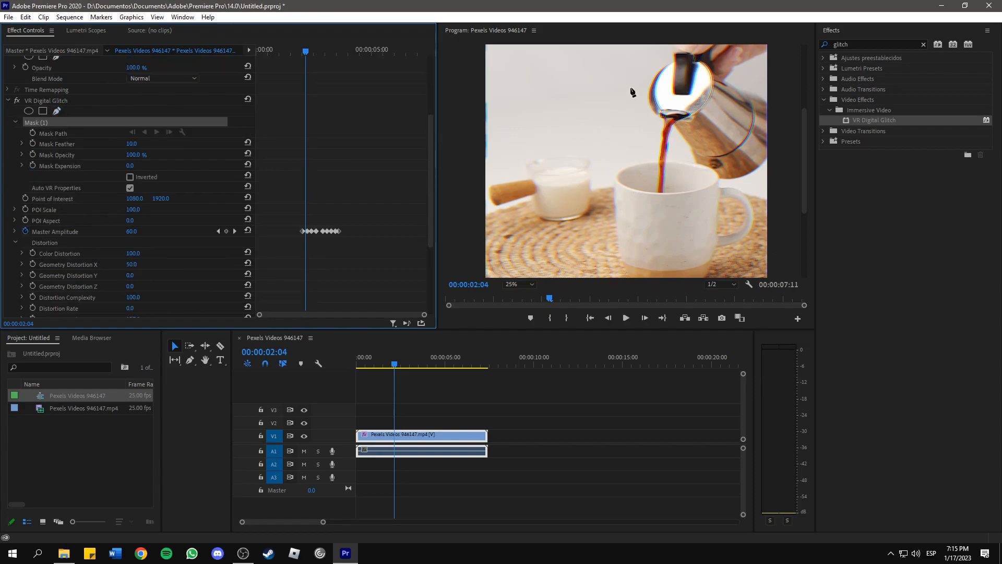
pyautogui.click(643, 125)
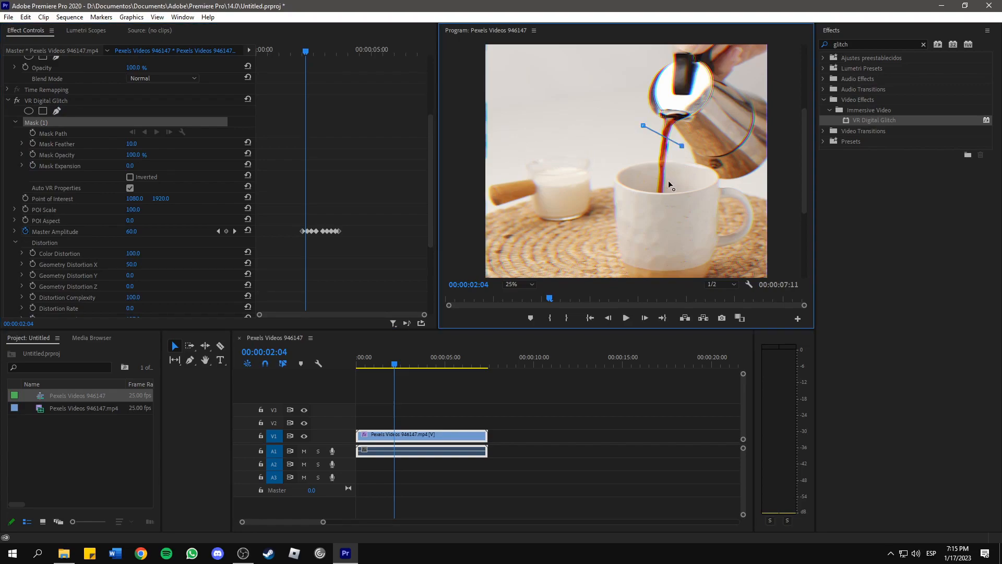
pyautogui.click(636, 177)
pyautogui.click(644, 125)
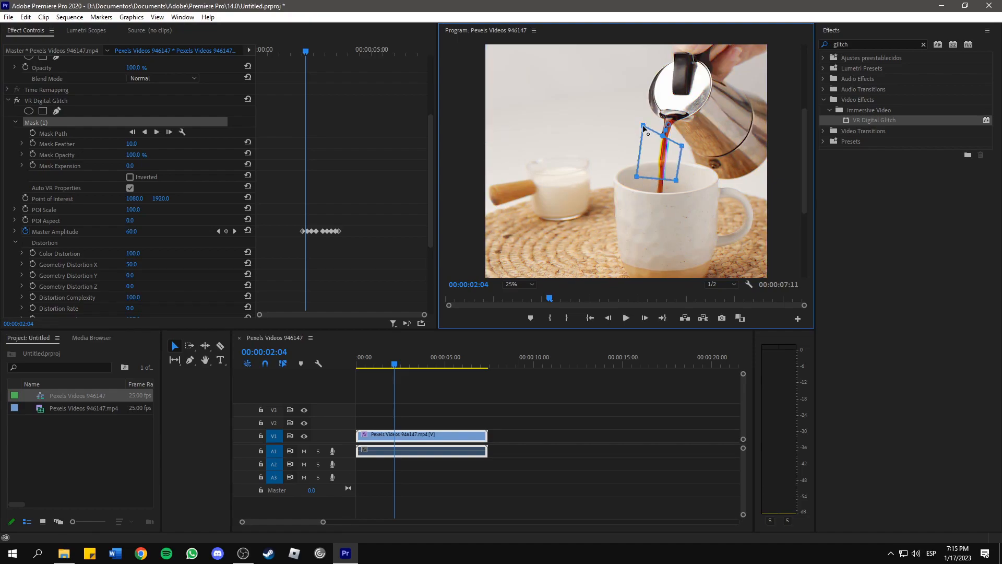
# Play the clip through the glitch keyframes to check the effect confined to the mask, stopping at 00:00:04:15.
pyautogui.click(379, 363)
pyautogui.click(625, 318)
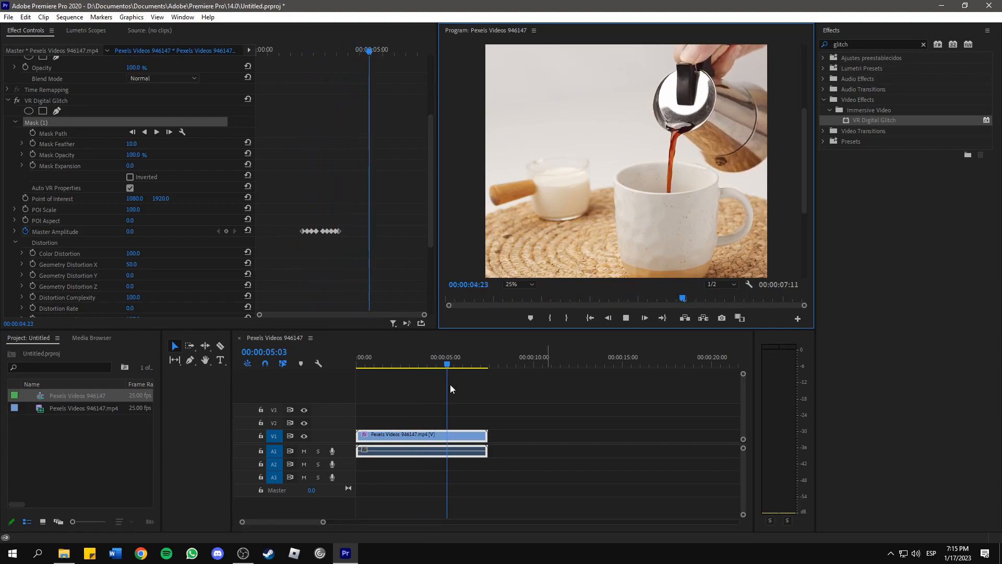
pyautogui.click(409, 366)
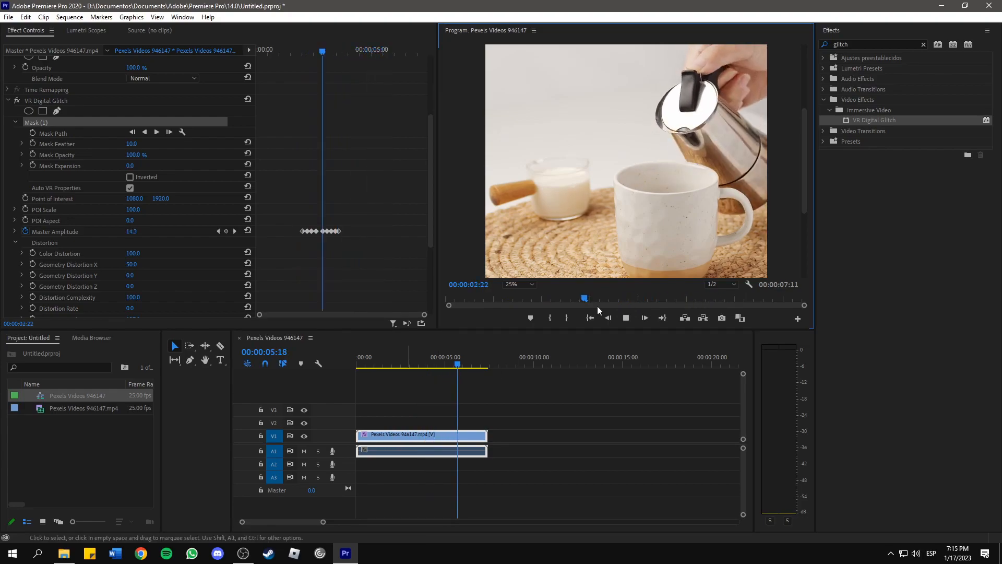
pyautogui.click(627, 316)
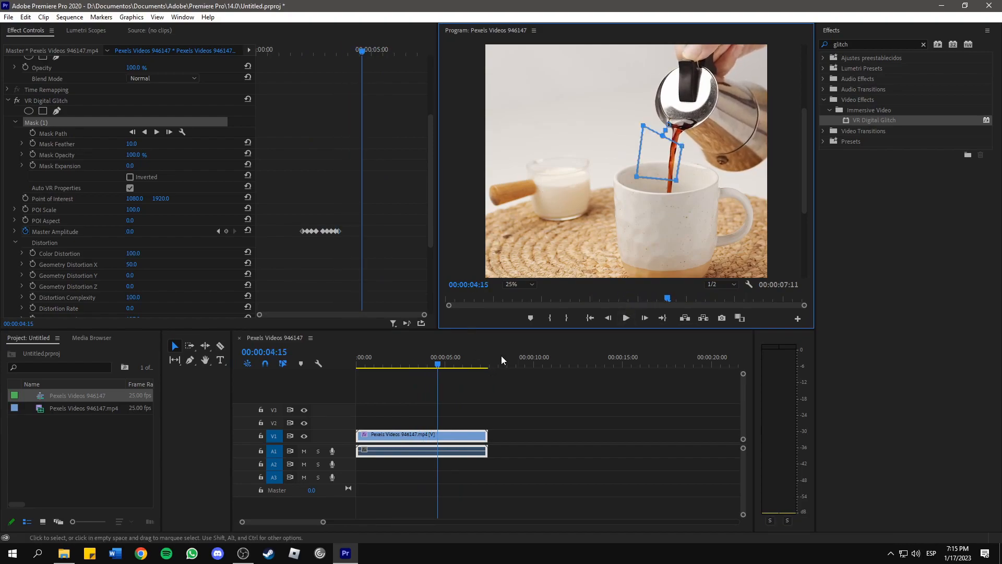